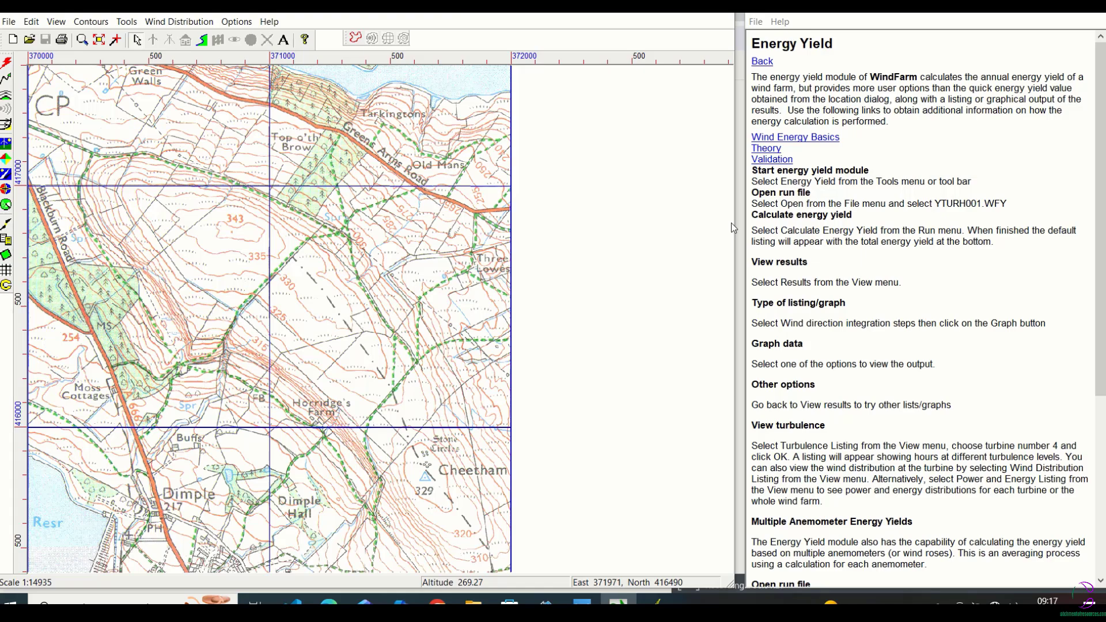
# Load the run file YTURH001.WFY in the Energy Yield module and calculate its energy yield.
pyautogui.click(127, 21)
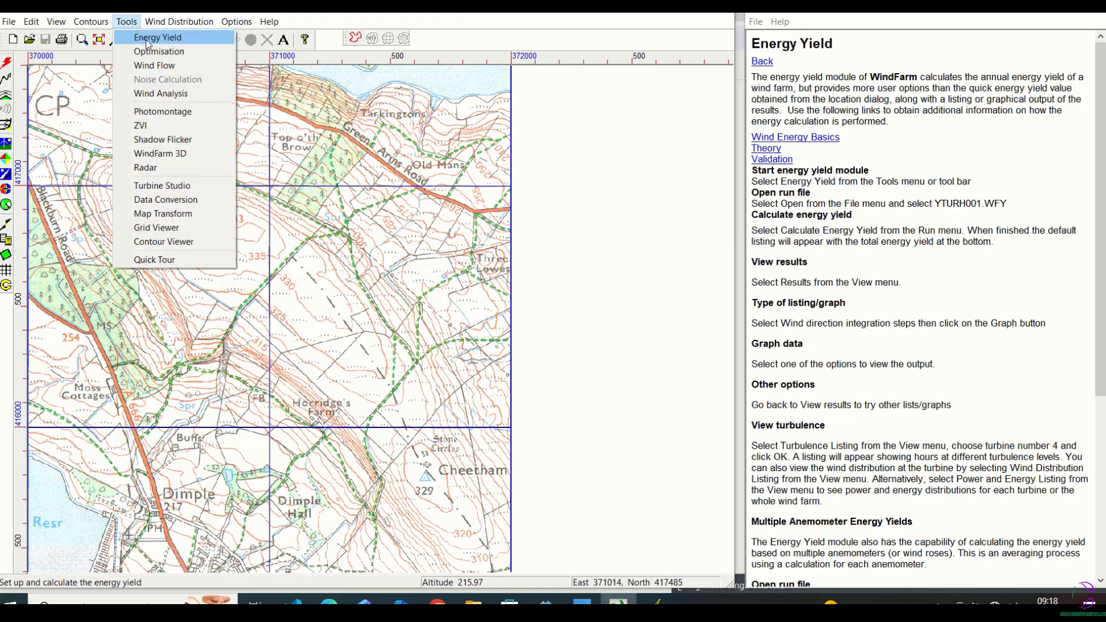
pyautogui.click(147, 38)
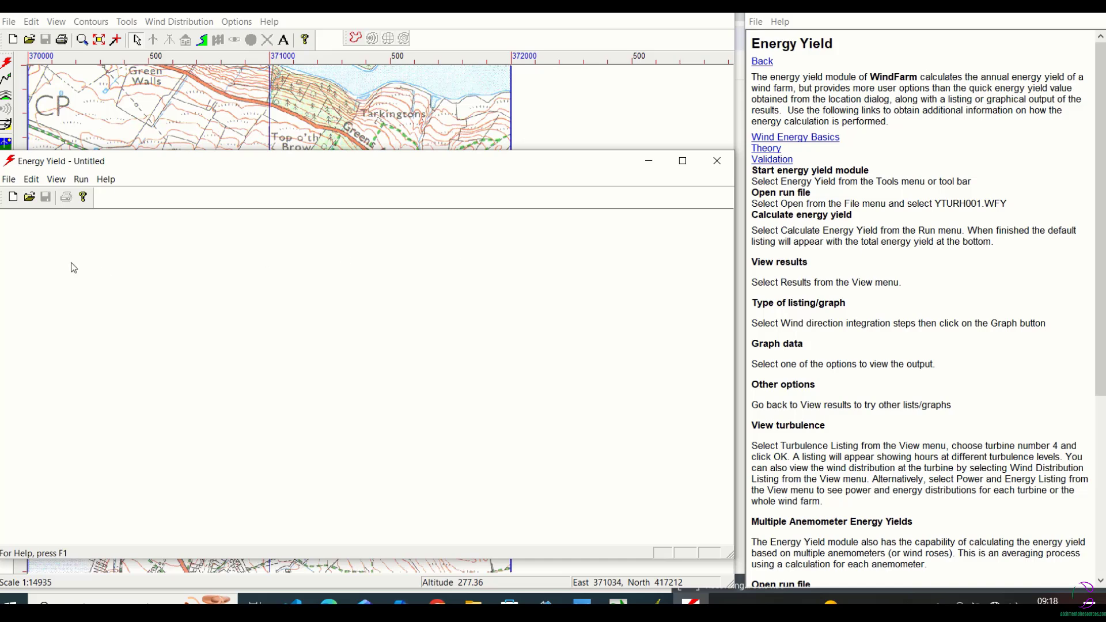
pyautogui.click(9, 179)
pyautogui.click(34, 209)
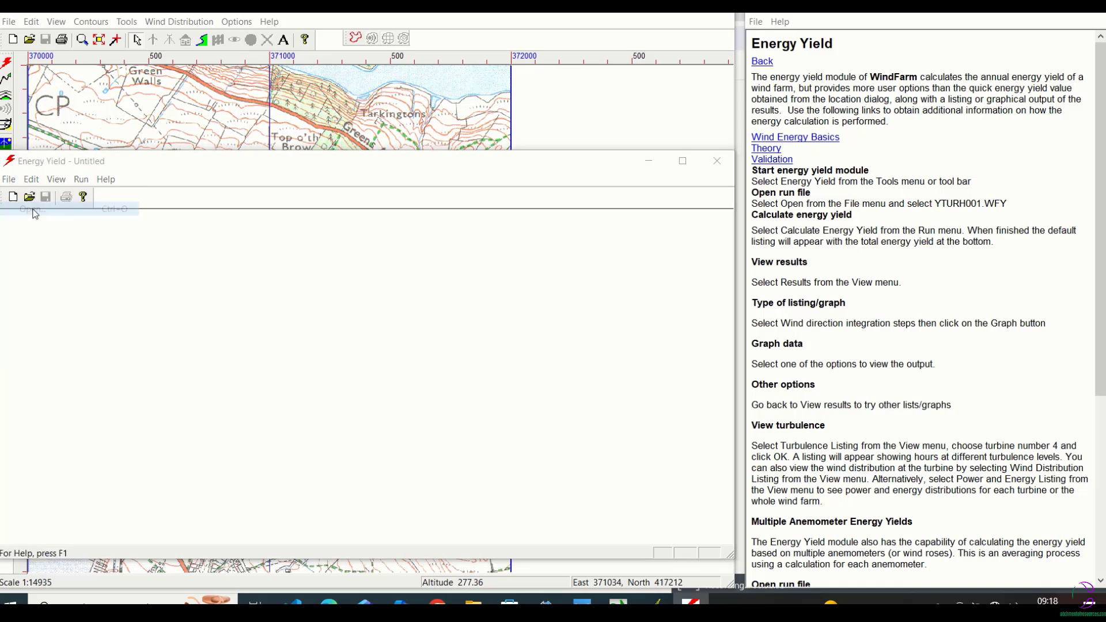
pyautogui.click(272, 259)
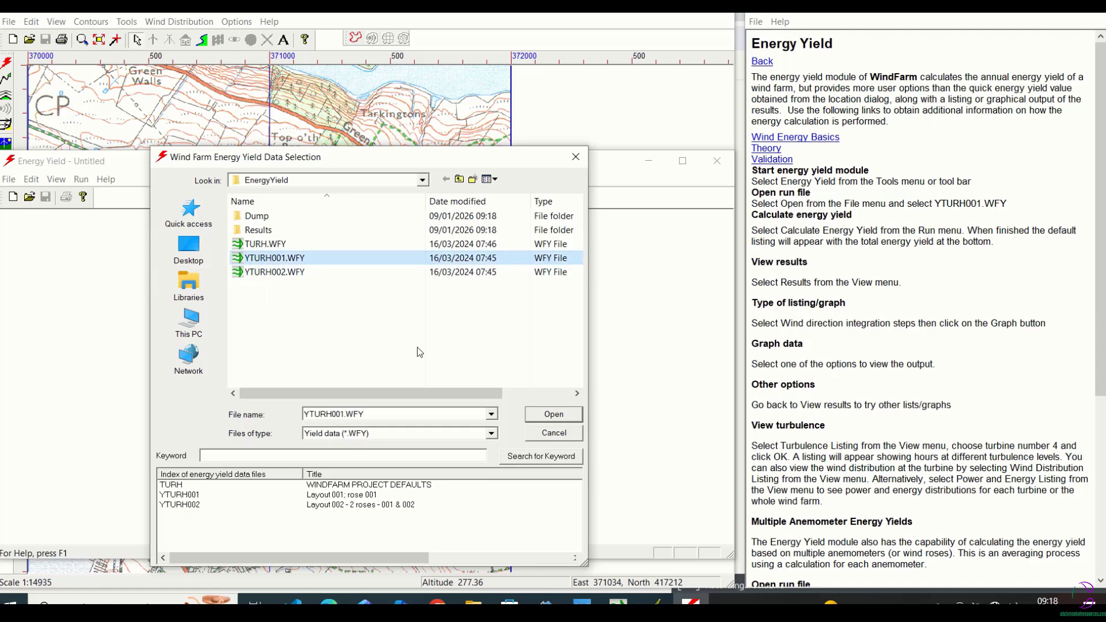
pyautogui.click(554, 416)
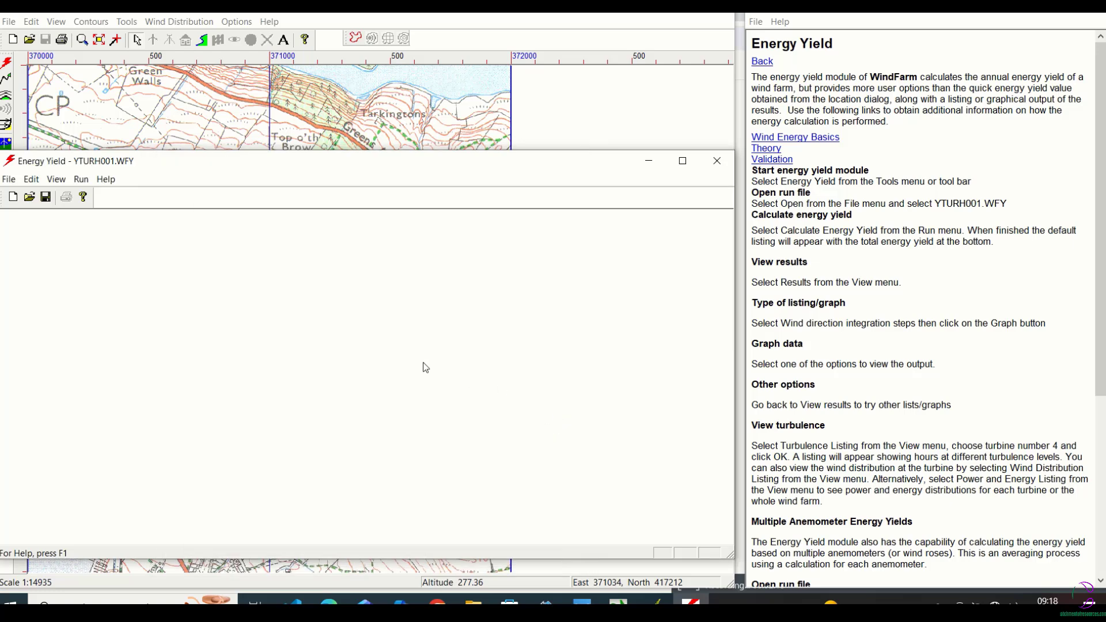
pyautogui.click(81, 179)
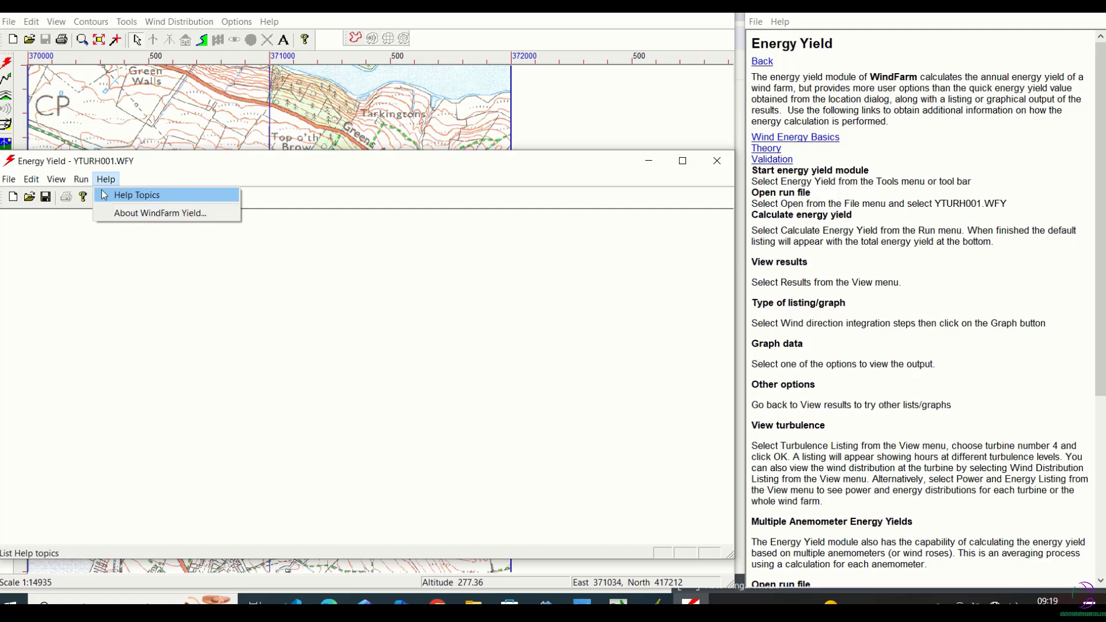
pyautogui.click(118, 193)
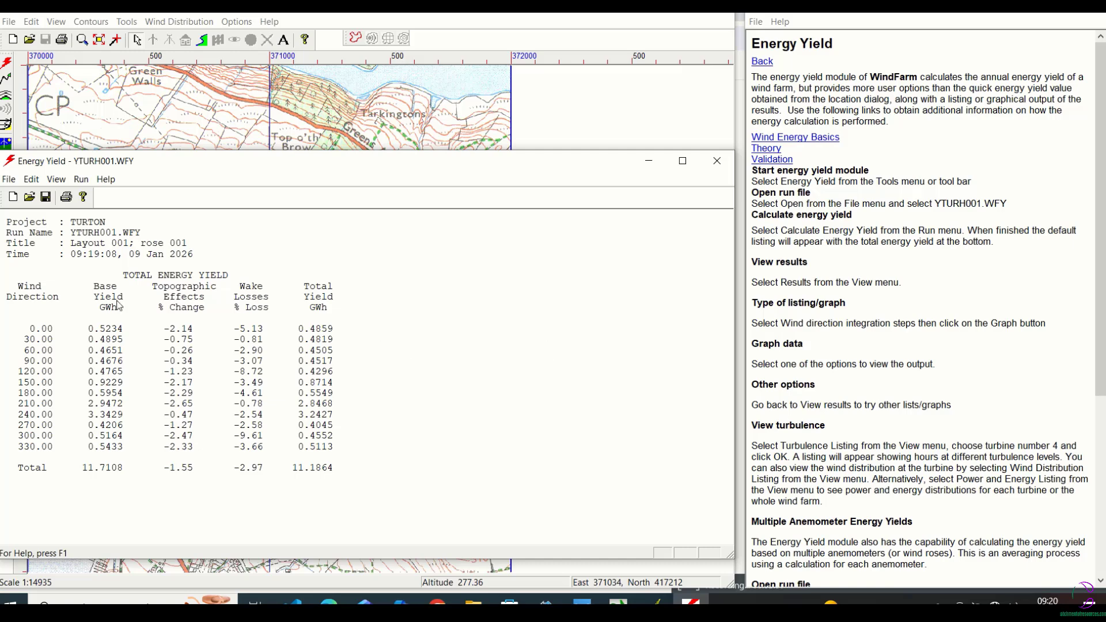
# Graph the basic and net yield totalled for all turbines against Wind Direction Integration Steps.
pyautogui.click(57, 180)
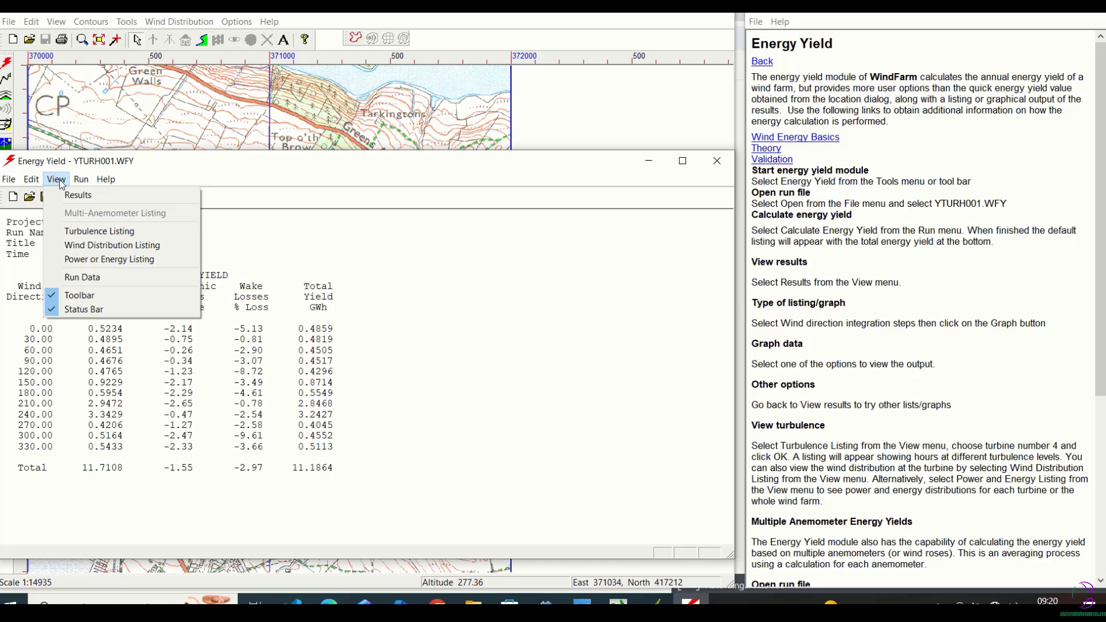
pyautogui.click(64, 197)
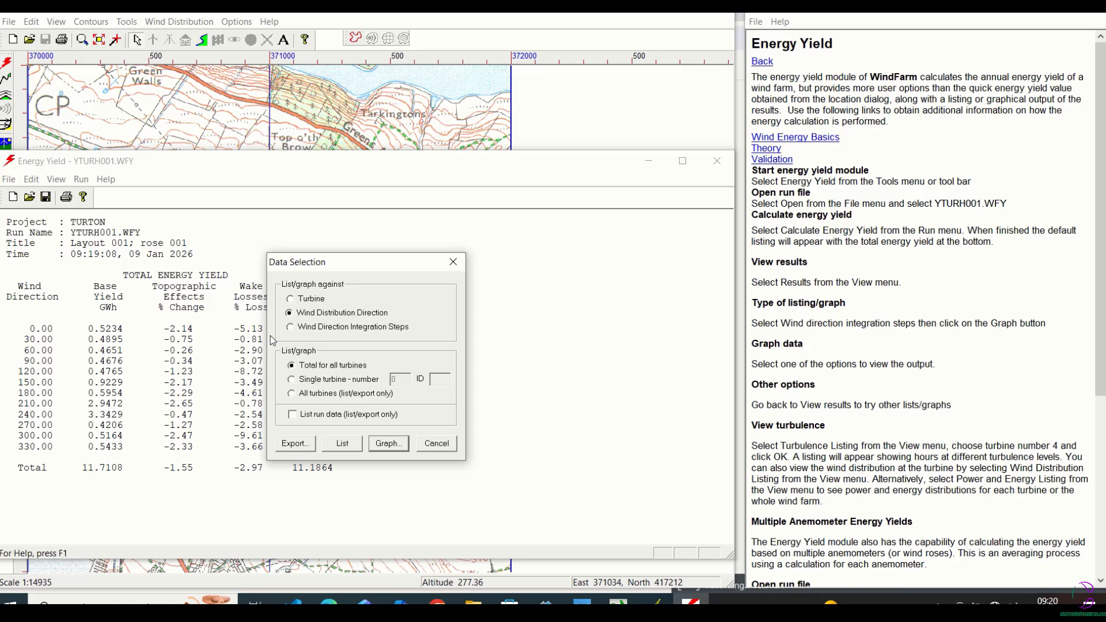
pyautogui.click(290, 327)
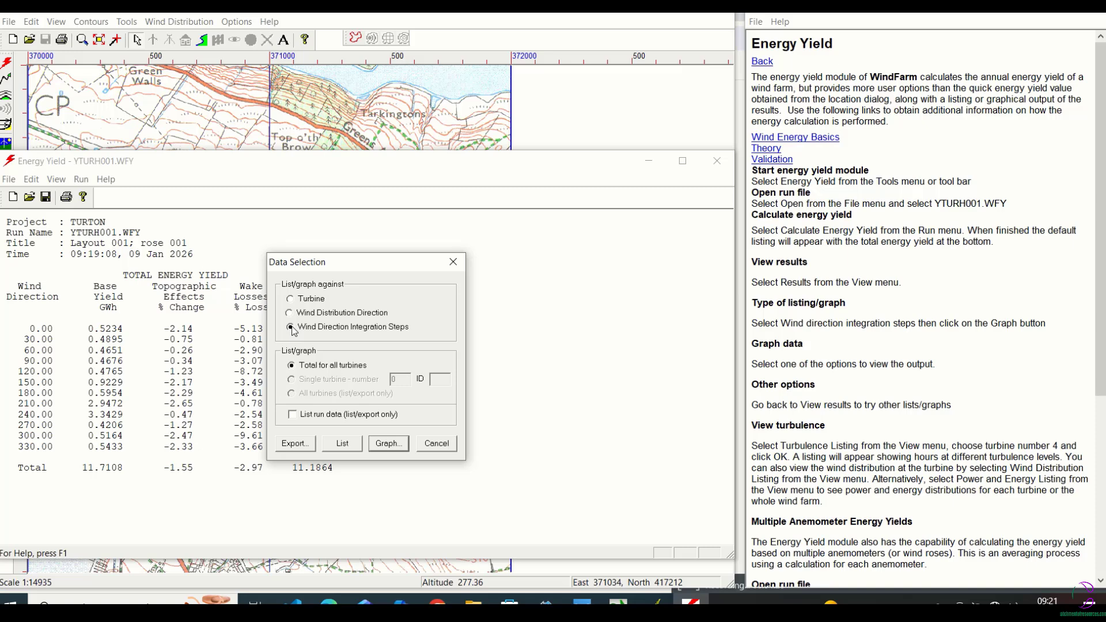
pyautogui.click(385, 445)
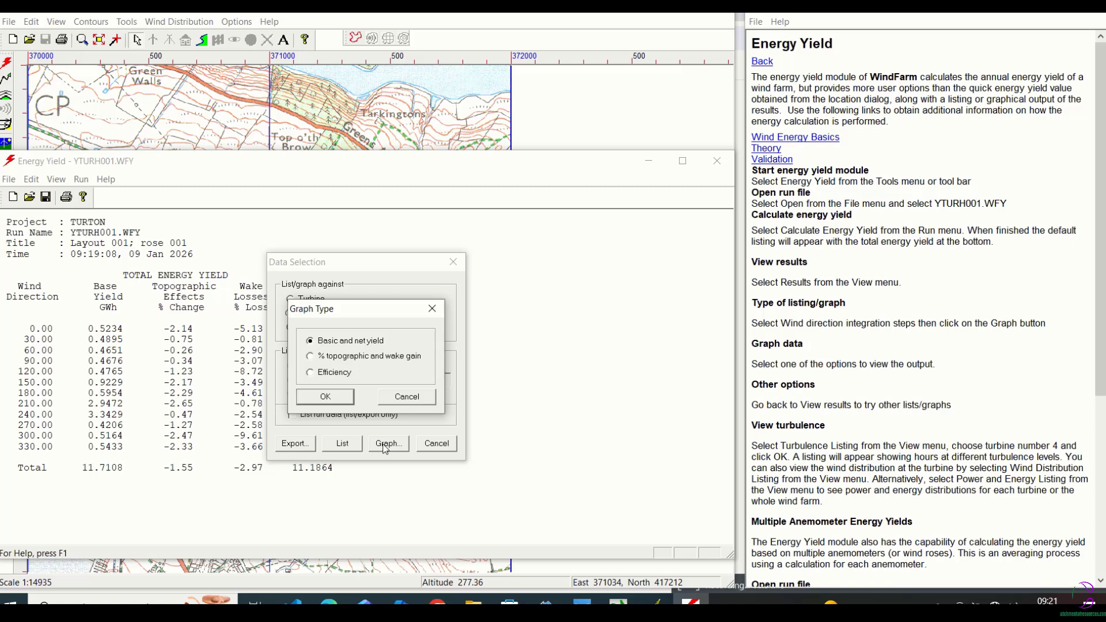
pyautogui.click(326, 397)
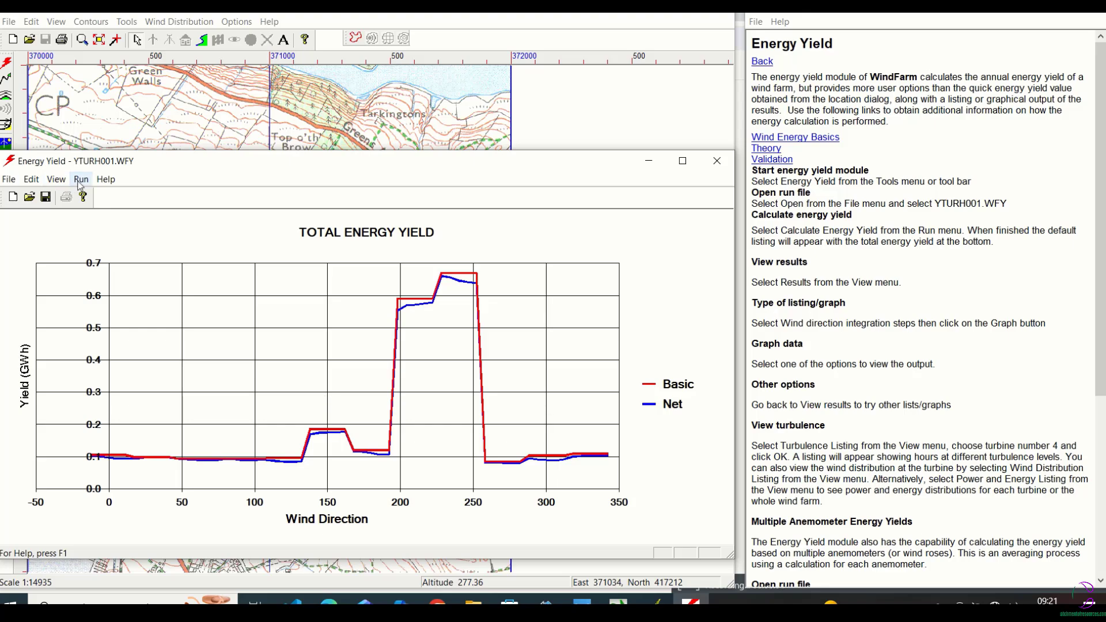
# Graph the basic and net yield totalled for all turbines against Wind Distribution Direction.
pyautogui.moveTo(159, 164); pyautogui.dragTo(172, 140)
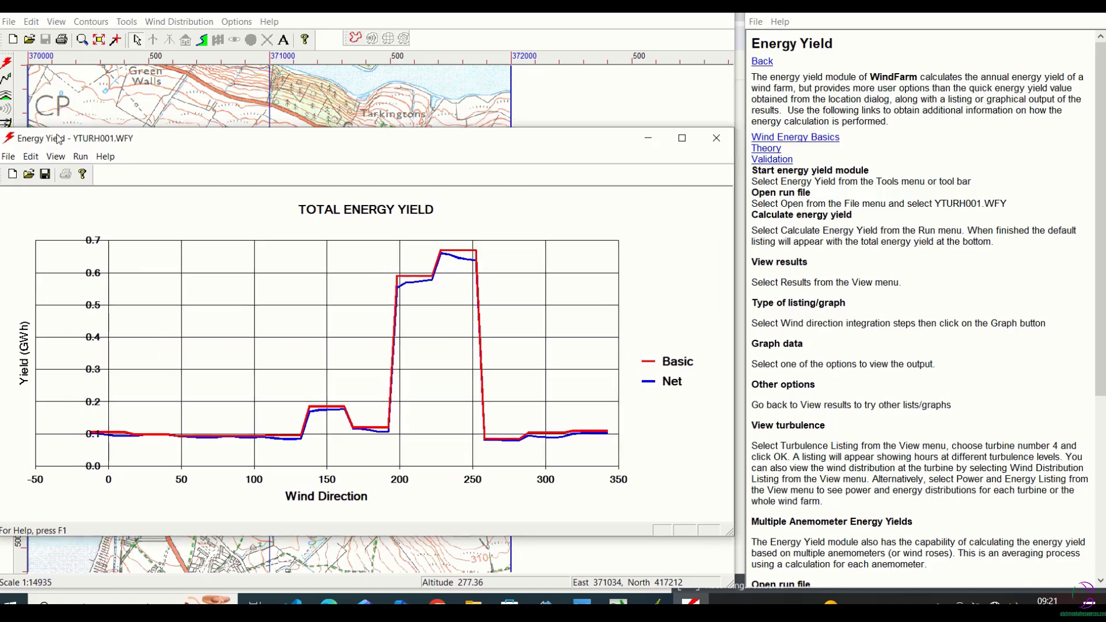
pyautogui.click(96, 156)
pyautogui.click(119, 172)
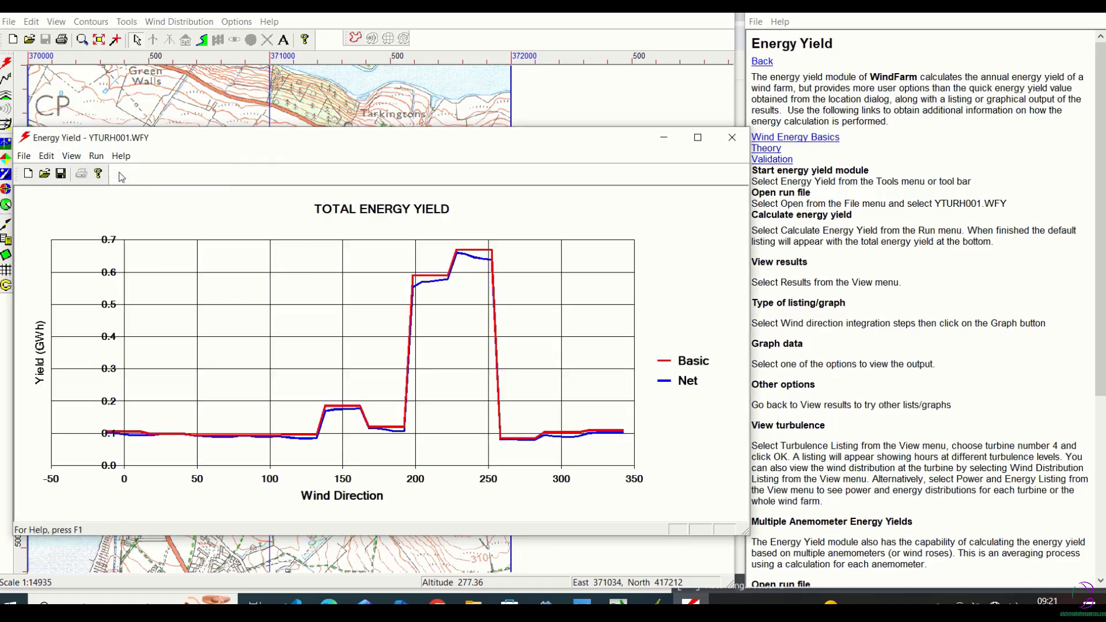
pyautogui.click(71, 156)
pyautogui.click(90, 173)
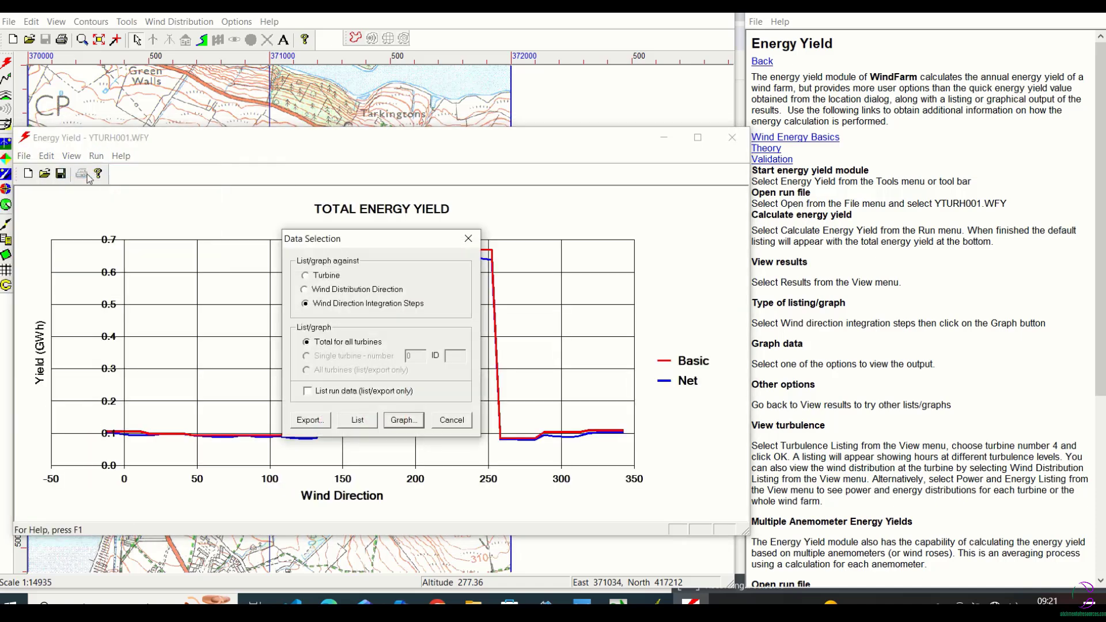
pyautogui.click(304, 289)
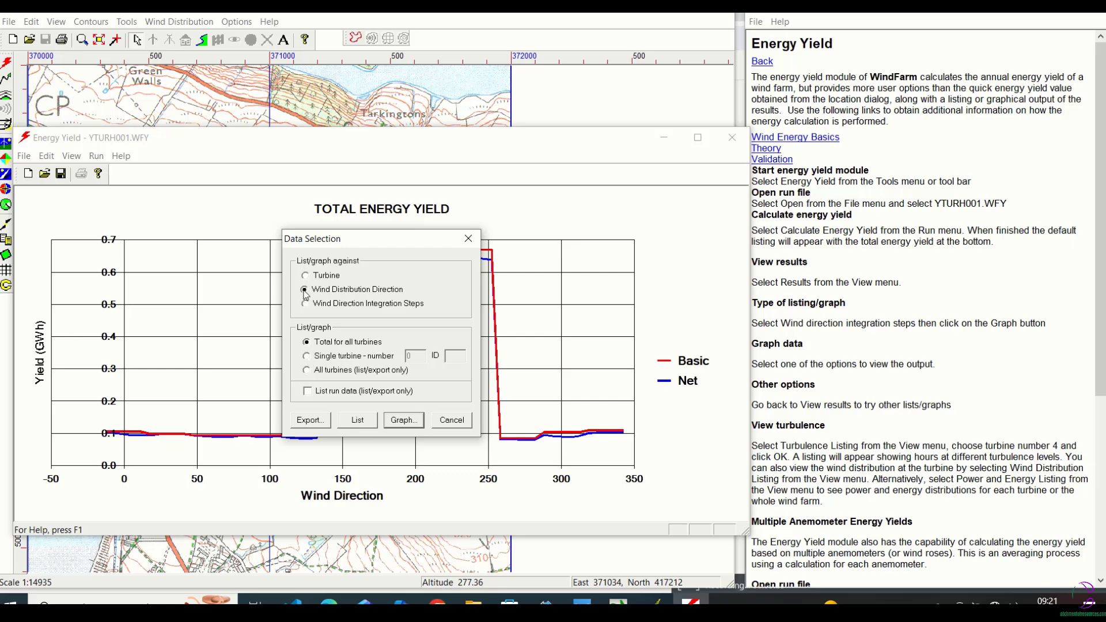
pyautogui.click(388, 425)
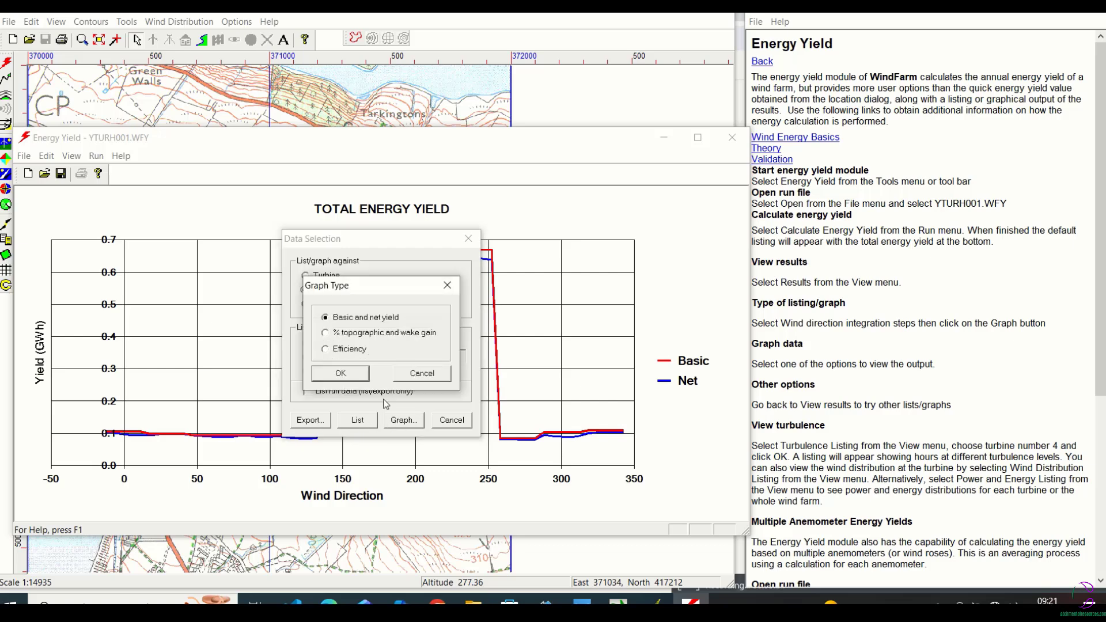
pyautogui.click(356, 375)
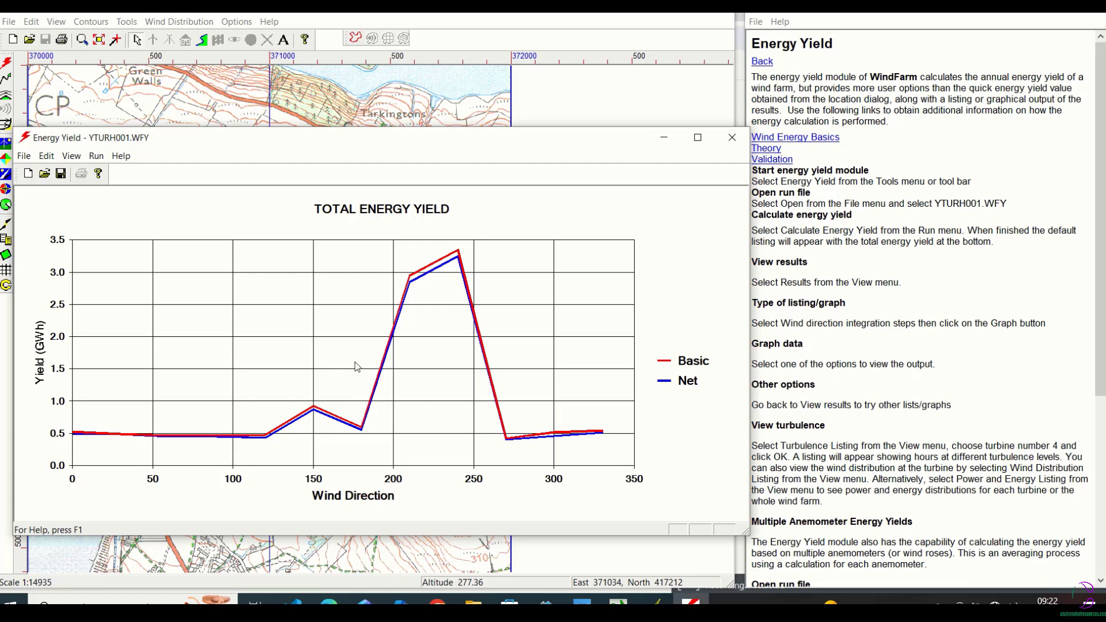
# Show the wind distribution listing for the turbines in the layout.
pyautogui.click(92, 157)
pyautogui.moveTo(71, 156)
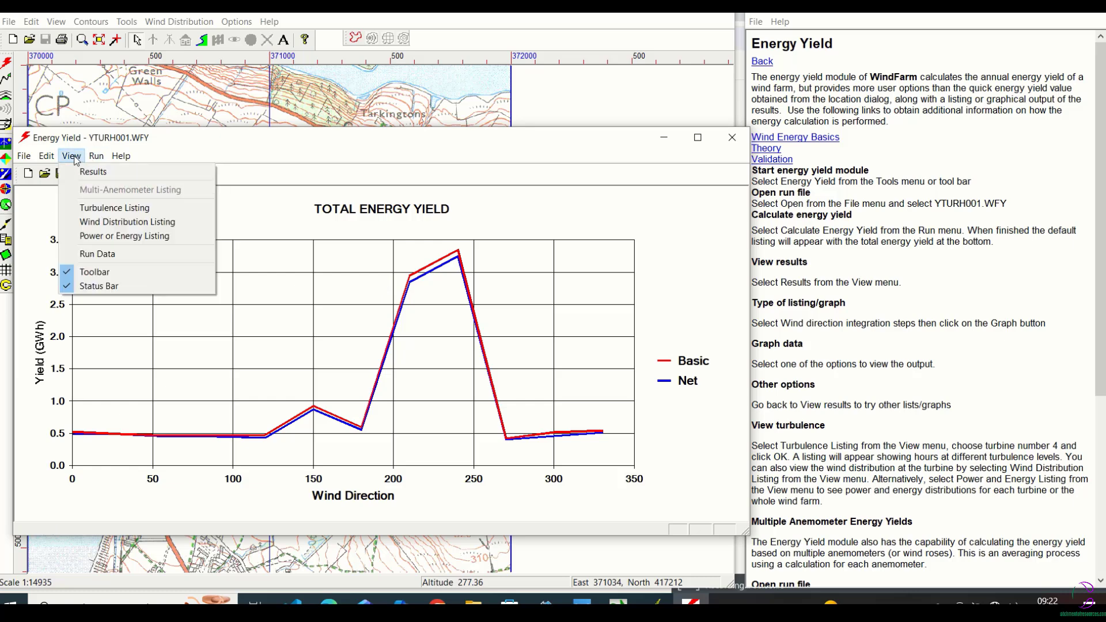
pyautogui.click(115, 222)
pyautogui.click(419, 441)
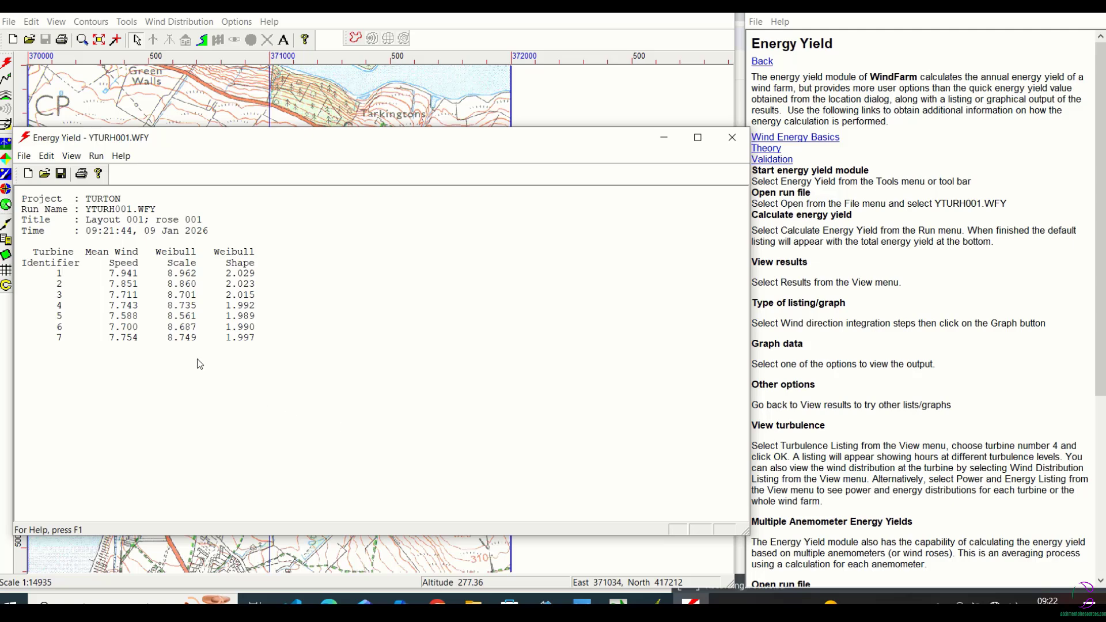
# List the energy yield of single turbine number 3 against Wind Distribution Direction.
pyautogui.click(74, 159)
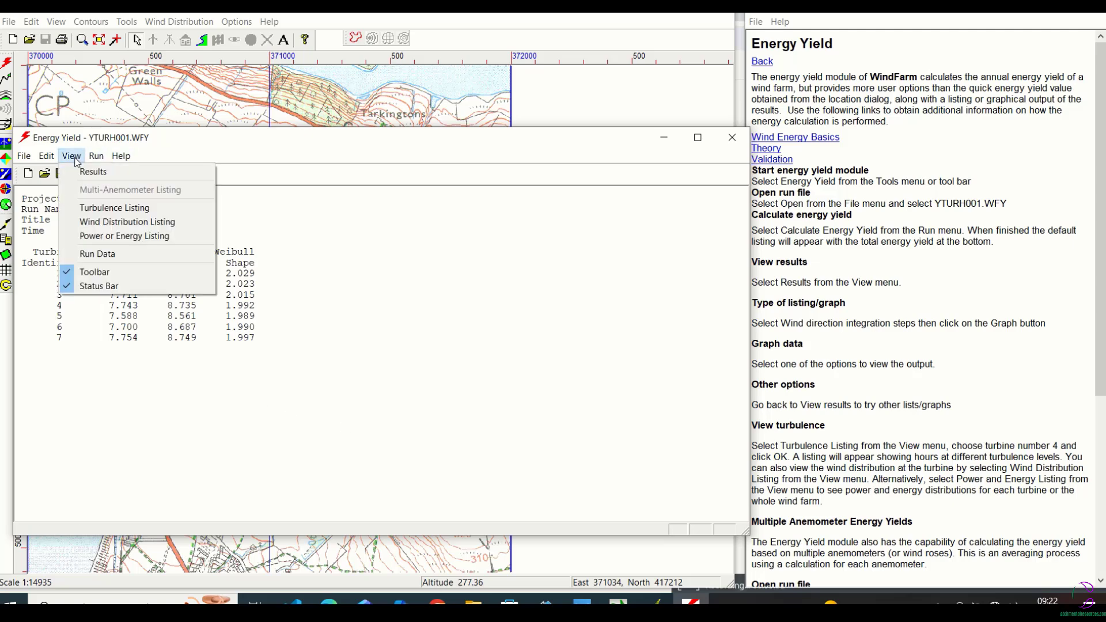
pyautogui.click(92, 171)
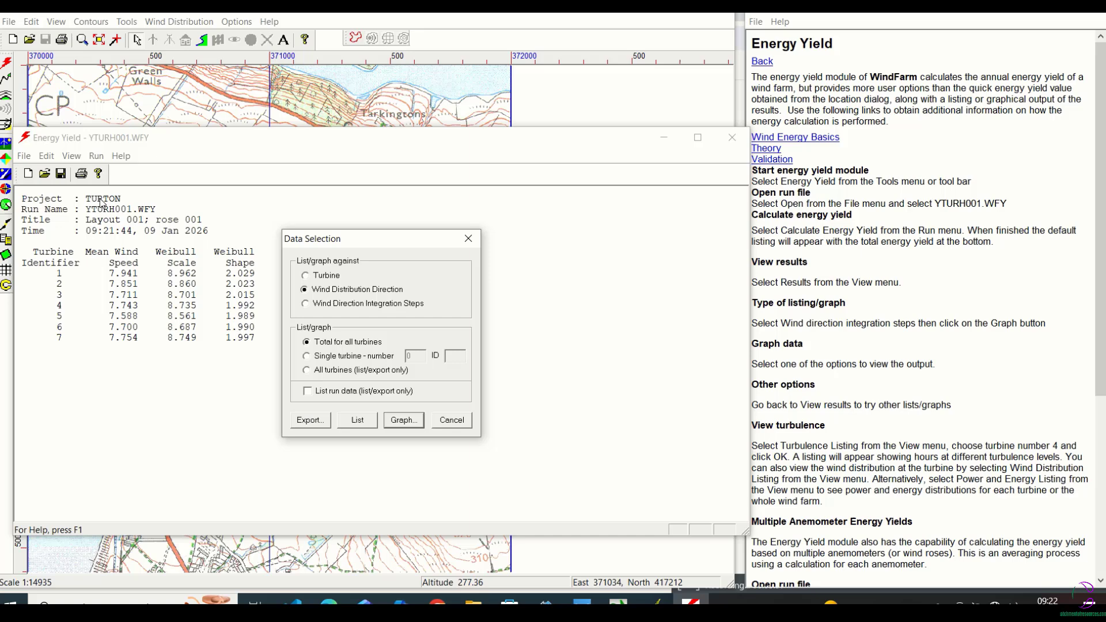
pyautogui.click(306, 356)
pyautogui.click(357, 419)
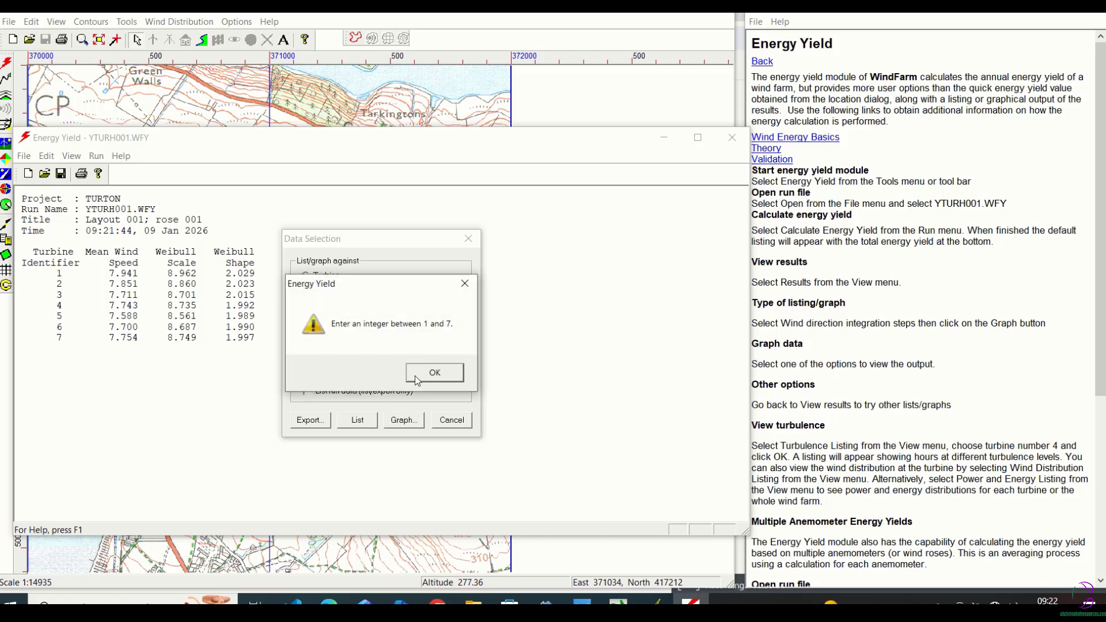
pyautogui.click(433, 372)
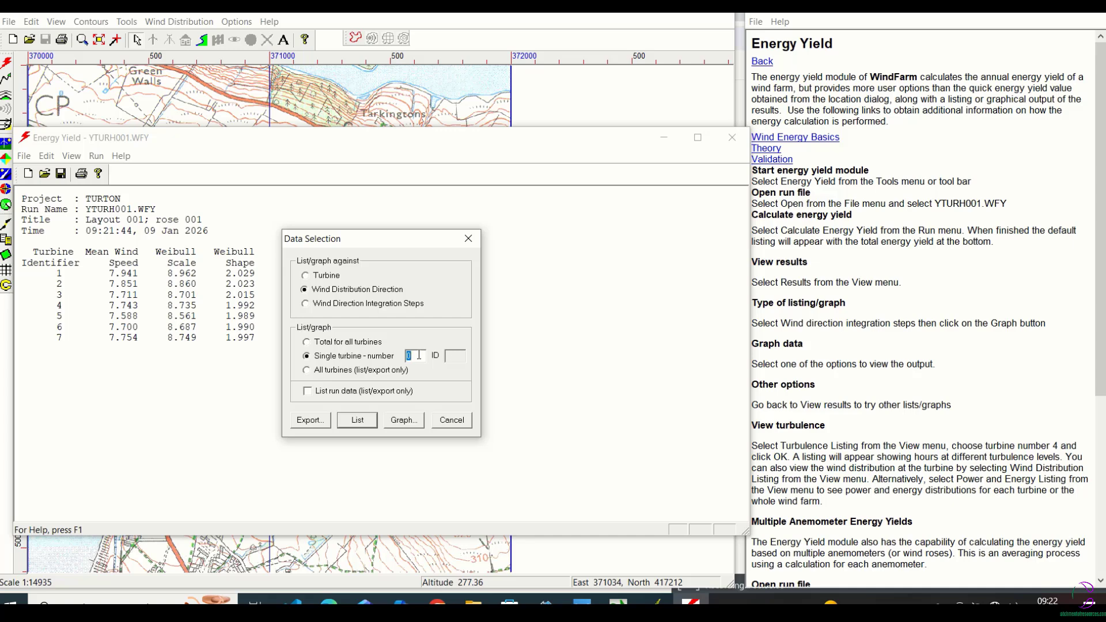
pyautogui.write('3')
pyautogui.click(369, 422)
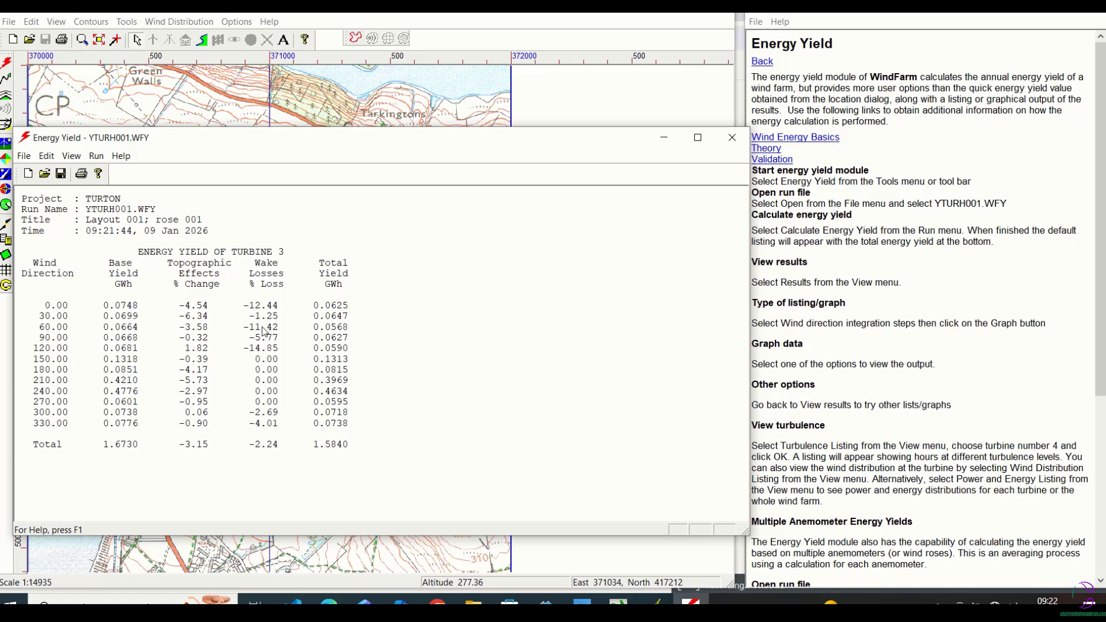
# List the energy yield of all turbines individually against Wind Distribution Direction.
pyautogui.click(79, 158)
pyautogui.click(93, 171)
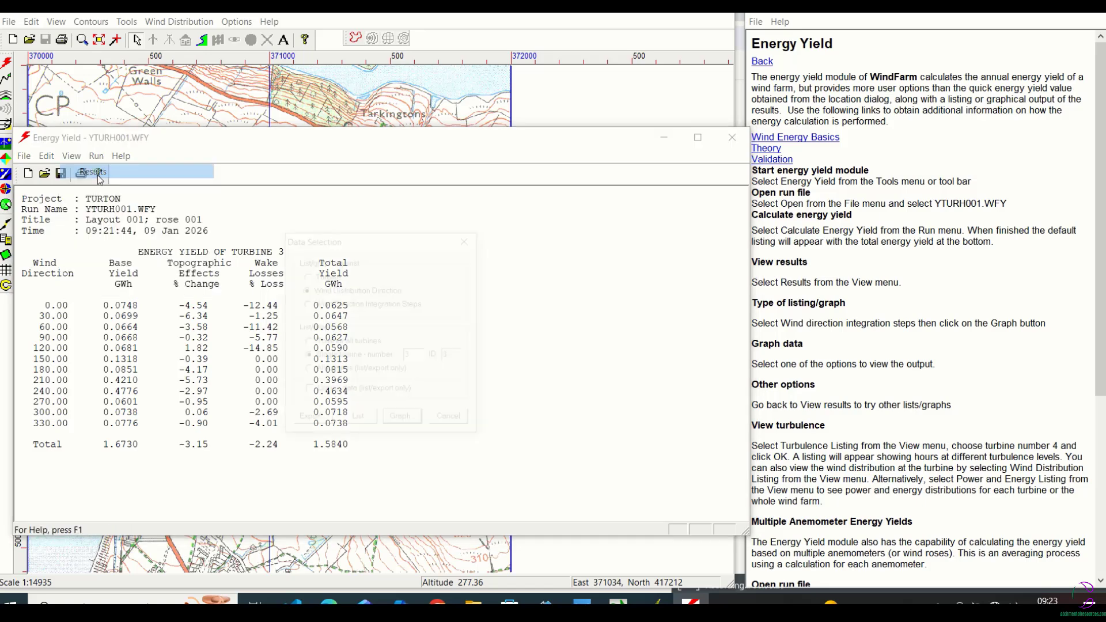
pyautogui.click(307, 371)
pyautogui.click(357, 423)
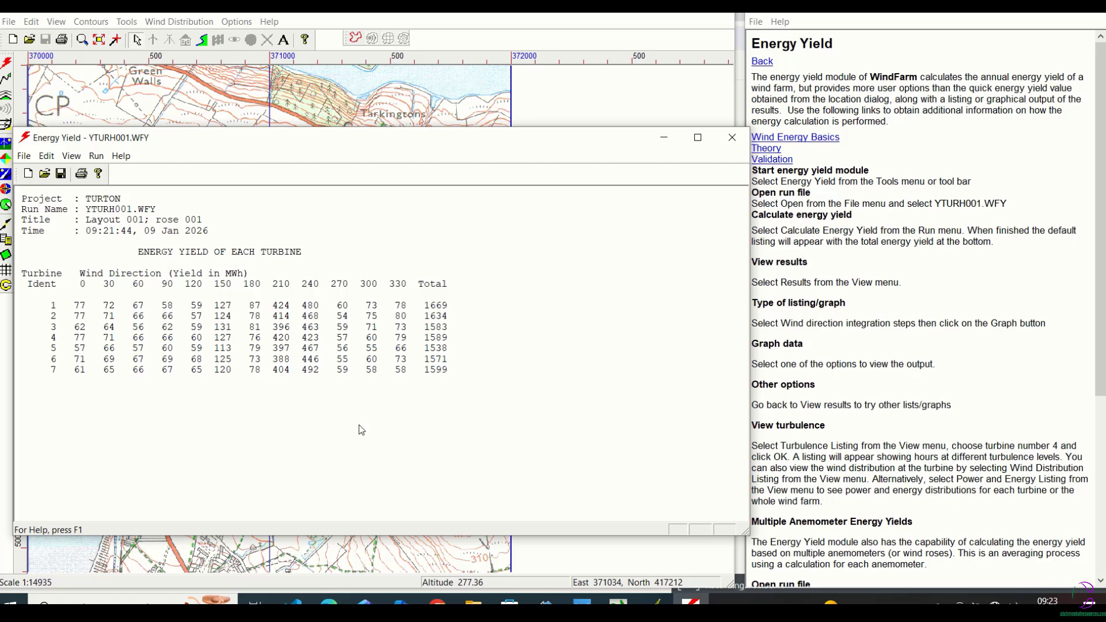
# List the total energy yield against Wind Direction Integration Steps and look through the listing.
pyautogui.click(72, 155)
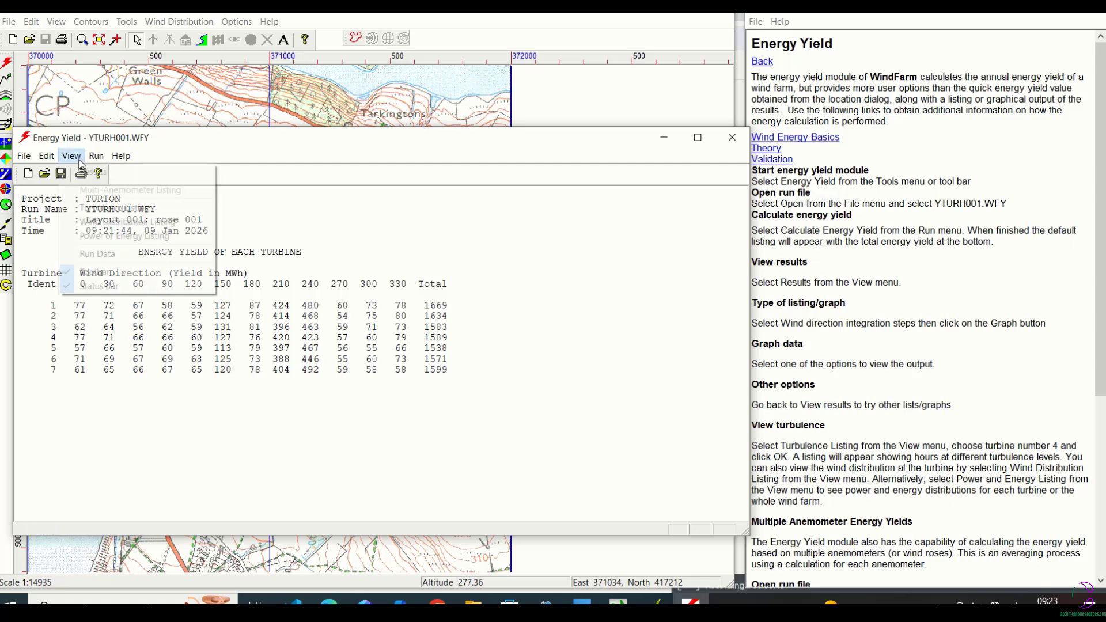
pyautogui.click(93, 172)
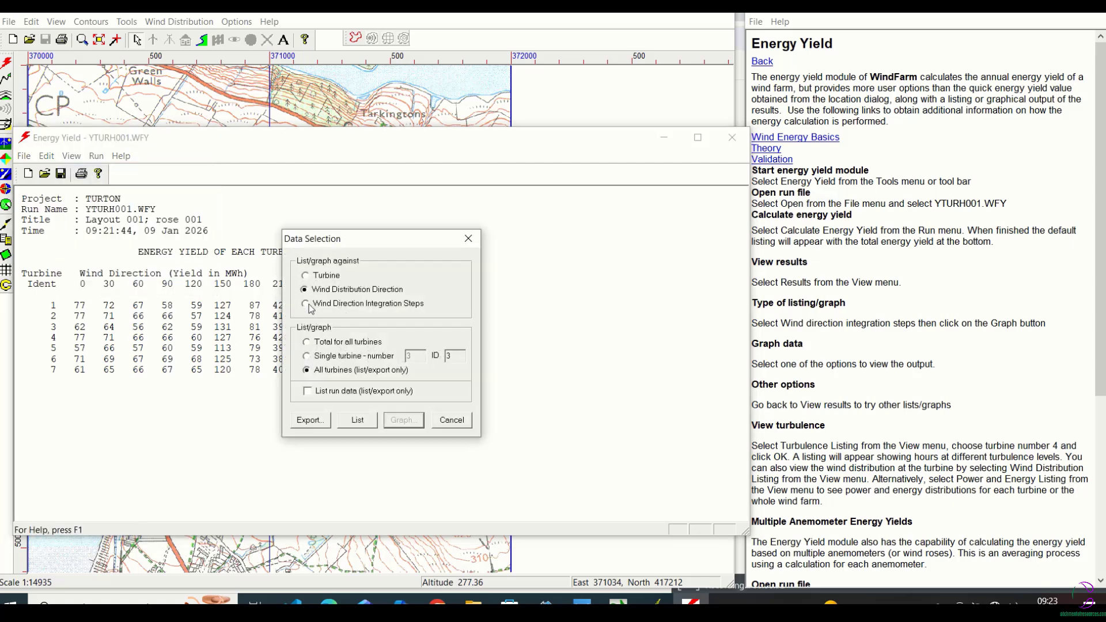
pyautogui.click(306, 304)
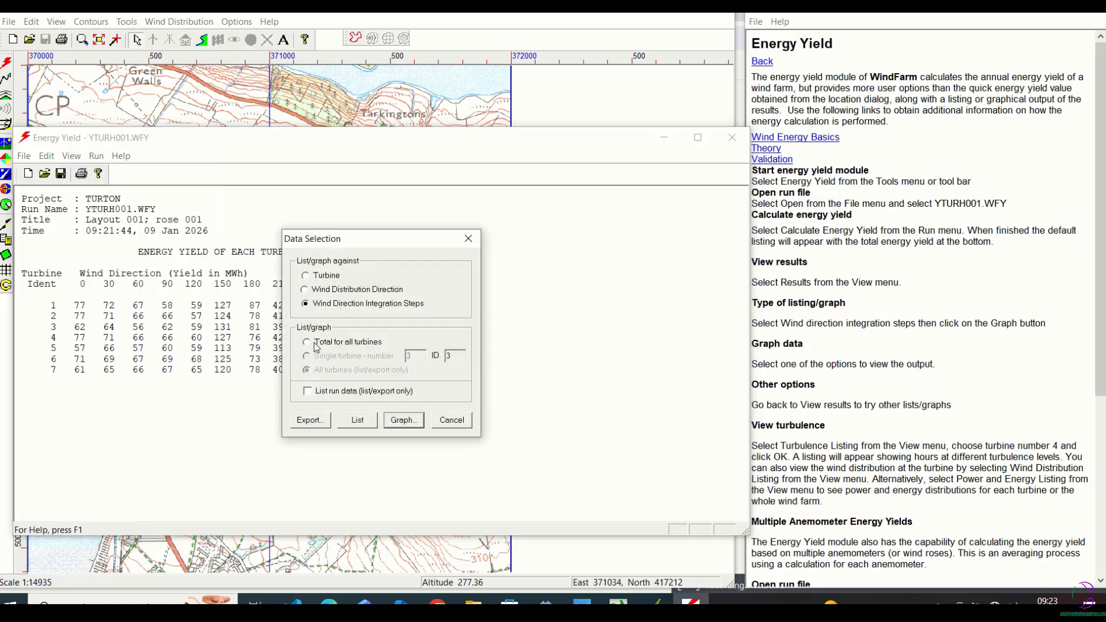
pyautogui.click(362, 421)
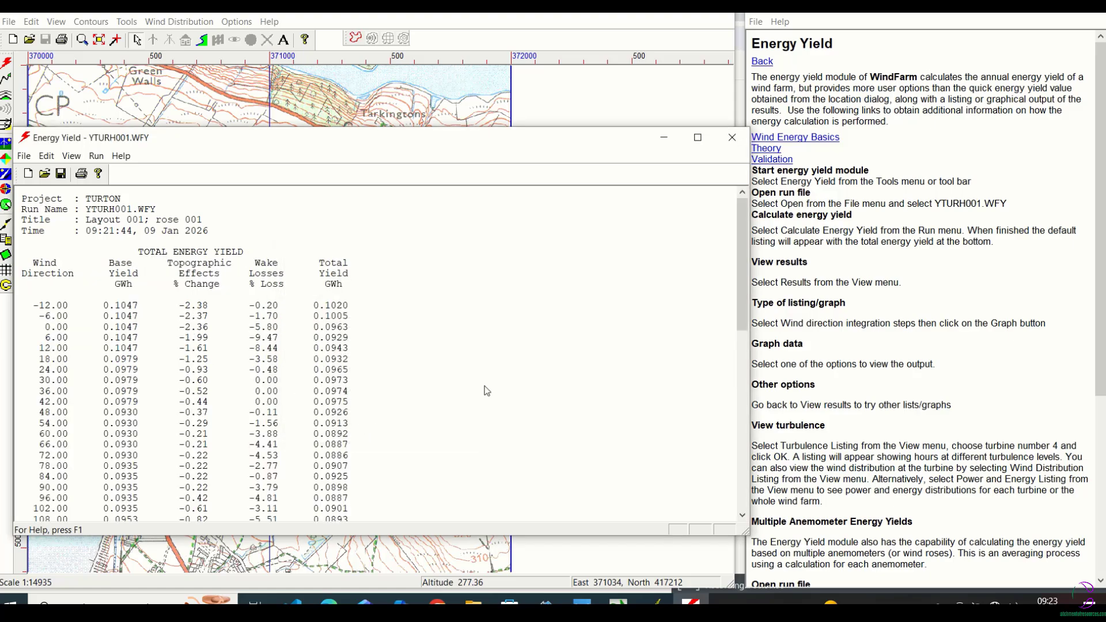
pyautogui.moveTo(739, 251)
pyautogui.mouseDown()
pyautogui.moveTo(742, 438)
pyautogui.moveTo(743, 235)
pyautogui.mouseUp()
# Return to the per-turbine yield listing by Wind Distribution Direction, covering all turbines.
pyautogui.click(69, 158)
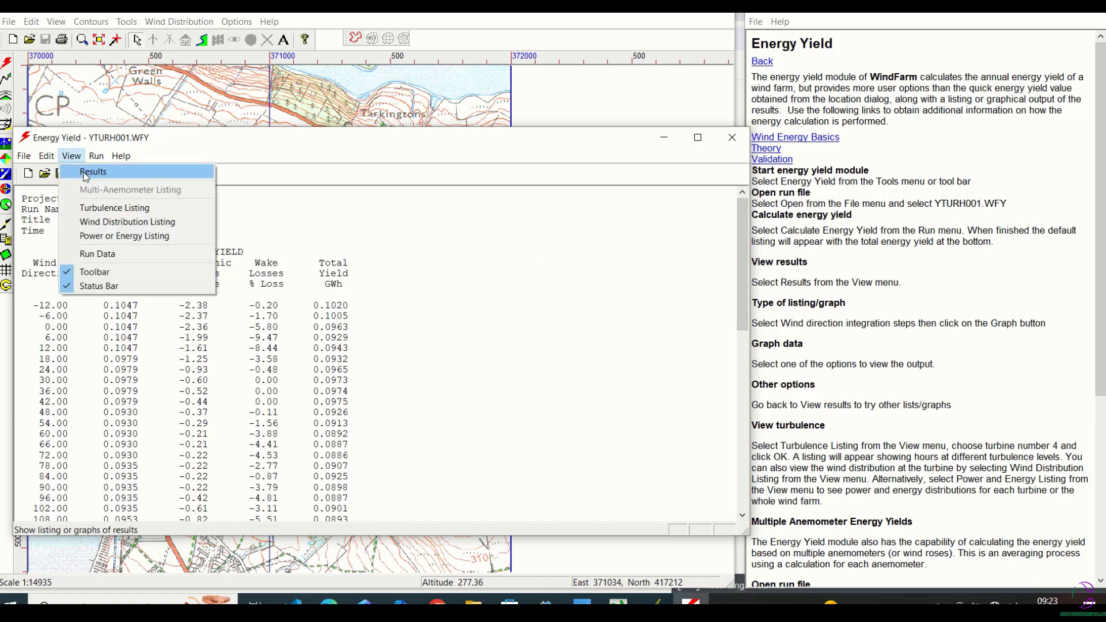
pyautogui.click(91, 171)
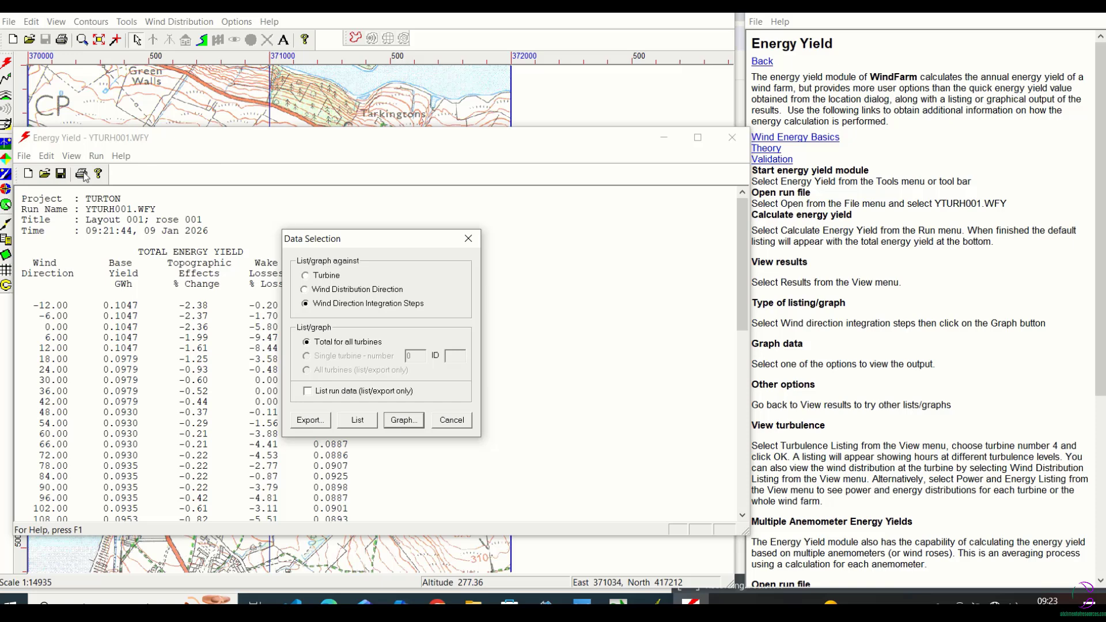
pyautogui.click(305, 290)
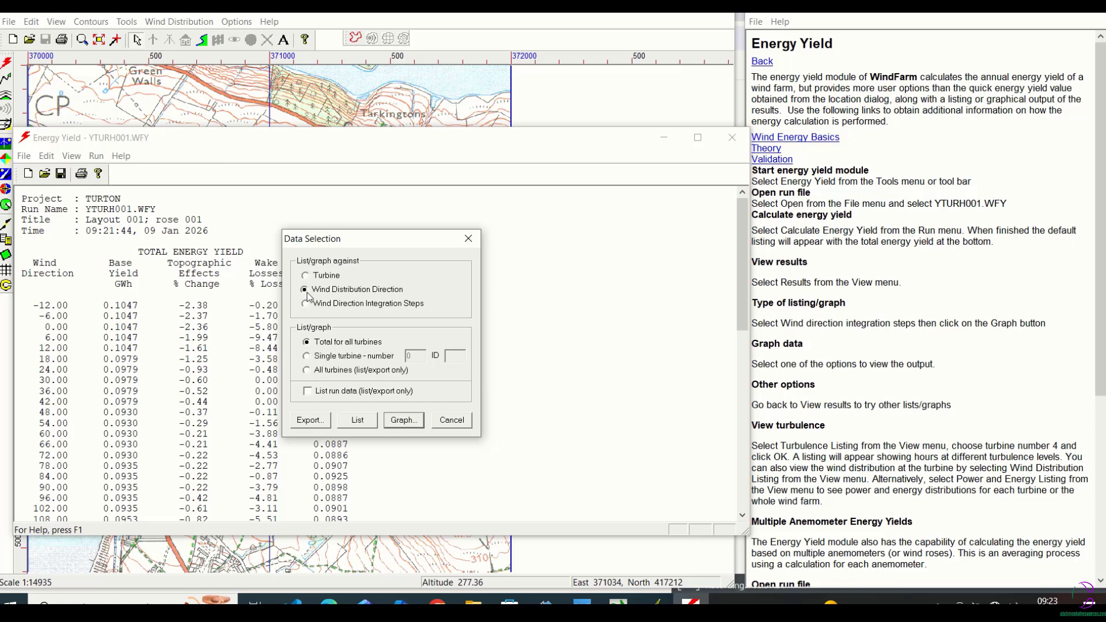
pyautogui.click(306, 370)
pyautogui.click(358, 421)
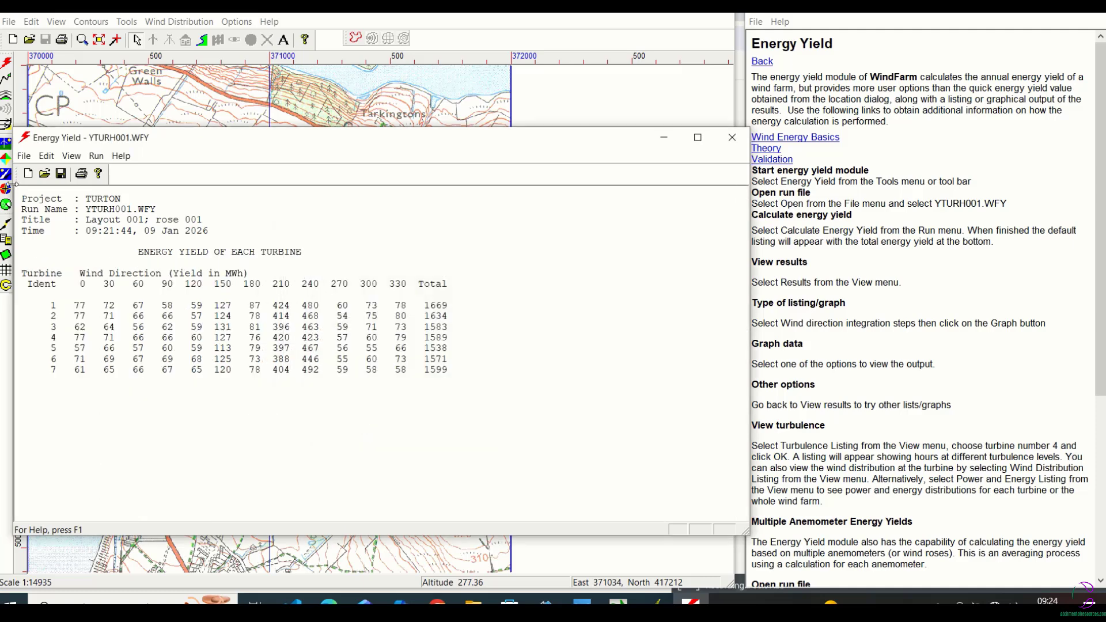
# Graph the % topographic and wake gain against Turbine for the total of all turbines.
pyautogui.click(71, 155)
pyautogui.click(92, 171)
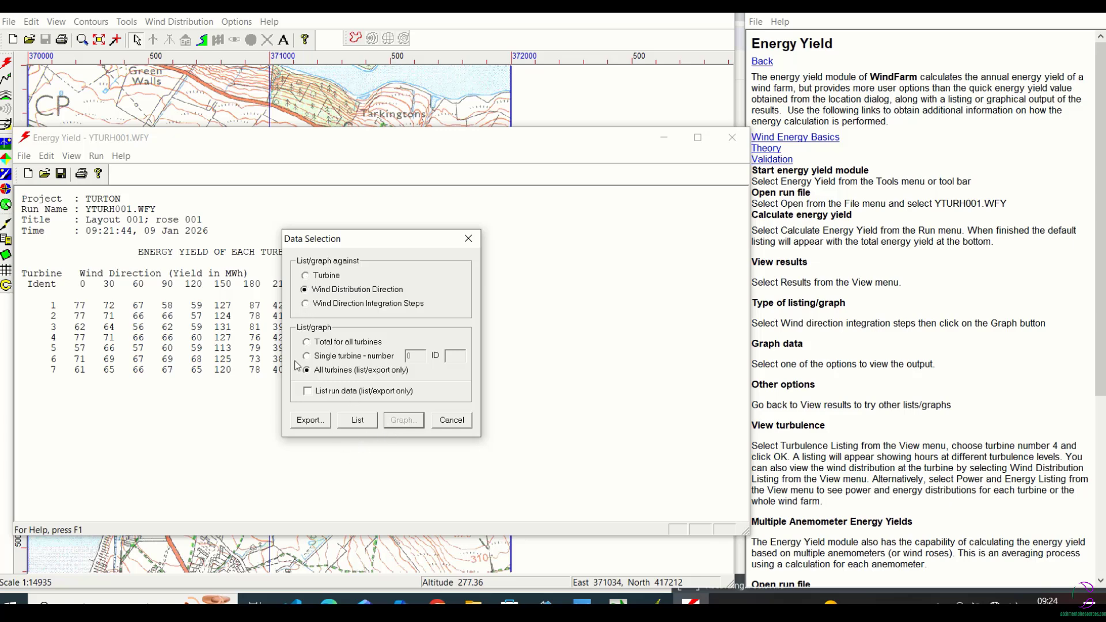
pyautogui.click(305, 277)
pyautogui.click(389, 421)
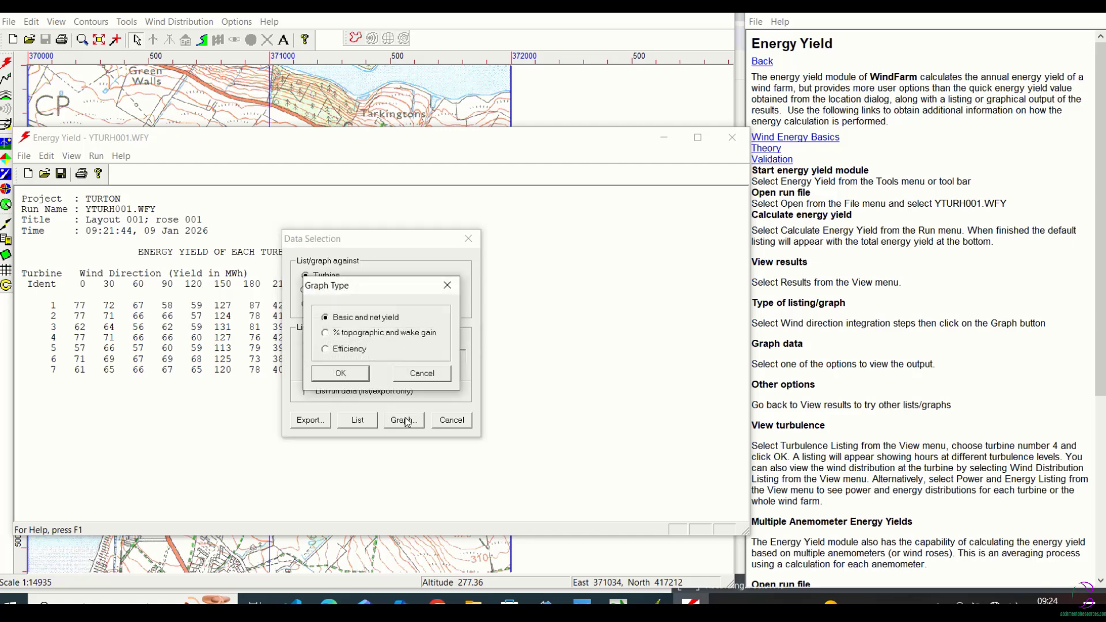
pyautogui.click(325, 333)
pyautogui.click(344, 374)
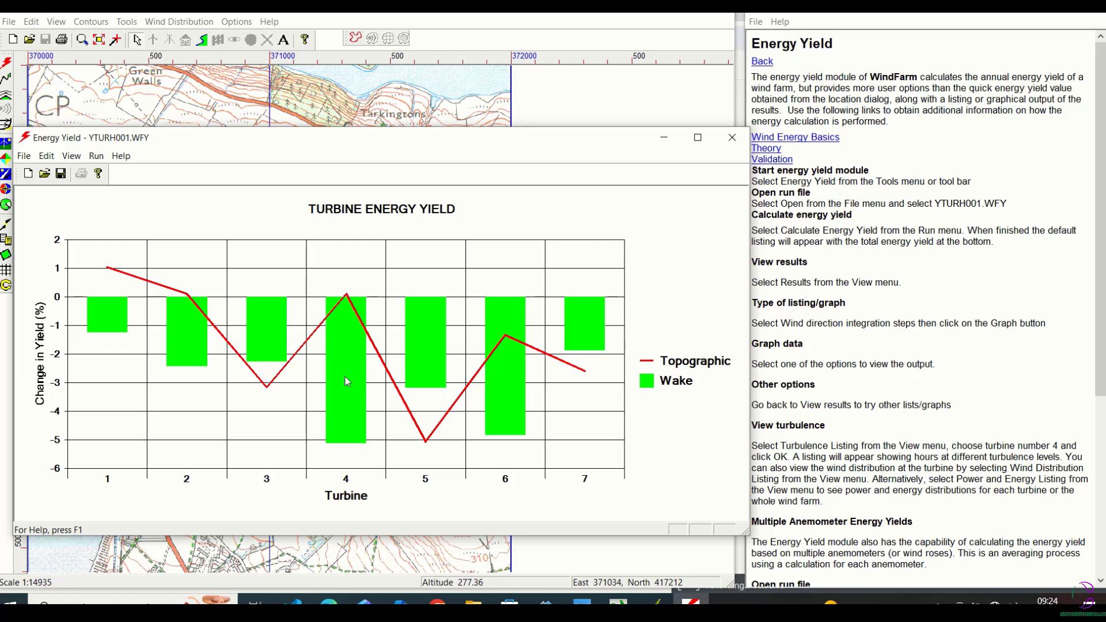
pyautogui.click(71, 156)
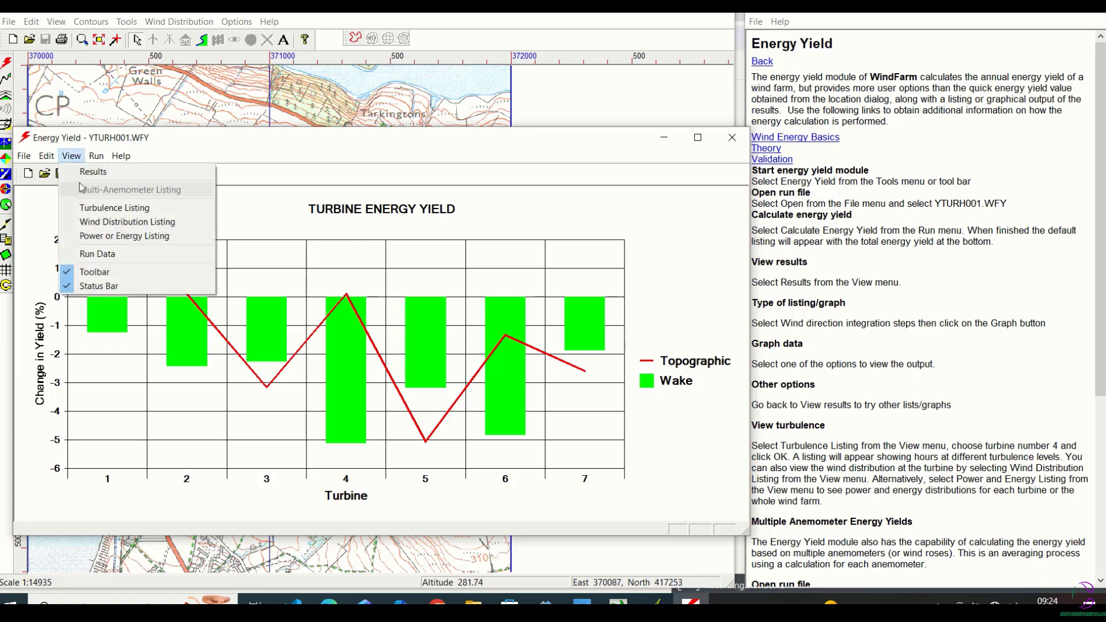
pyautogui.click(88, 172)
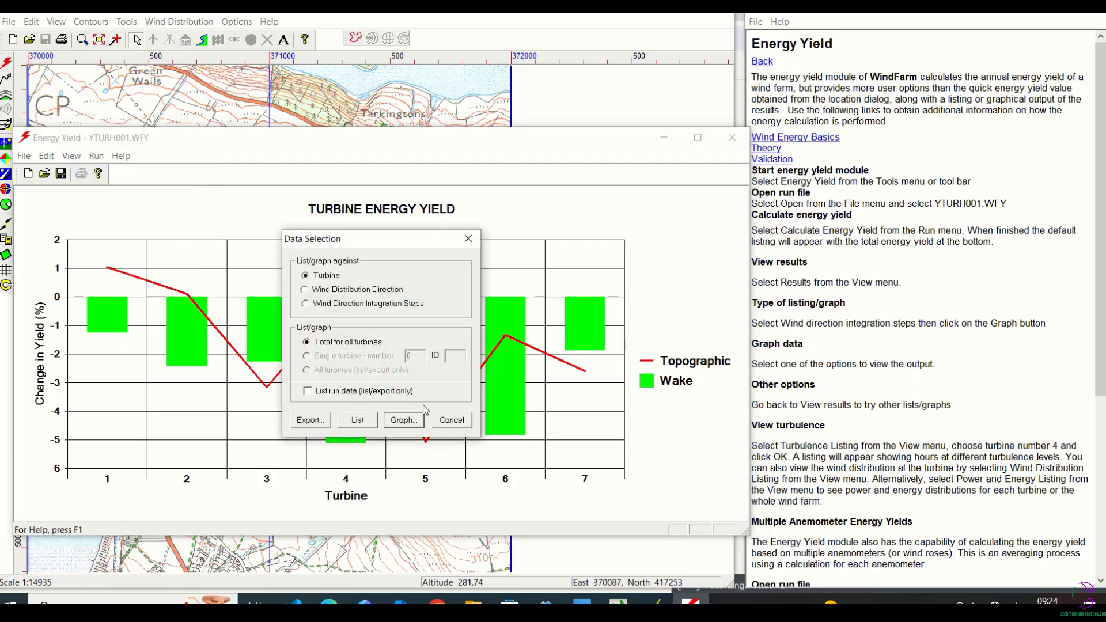
pyautogui.click(434, 421)
# List the turbulence hours for turbine number 1 with rebinned wind speeds.
pyautogui.click(70, 155)
pyautogui.click(92, 207)
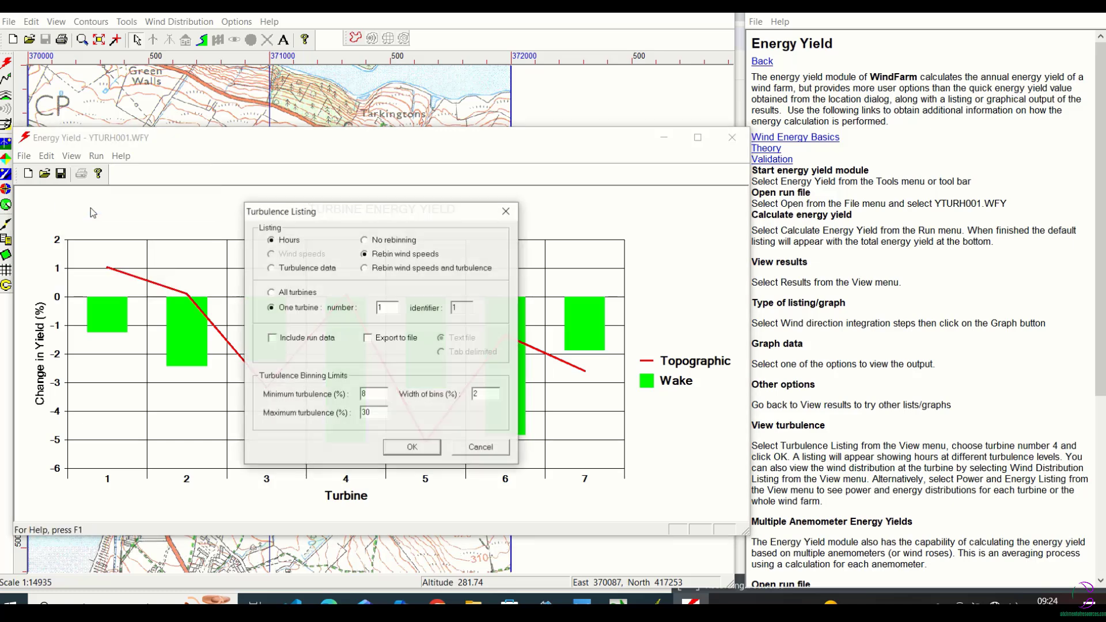
pyautogui.click(410, 447)
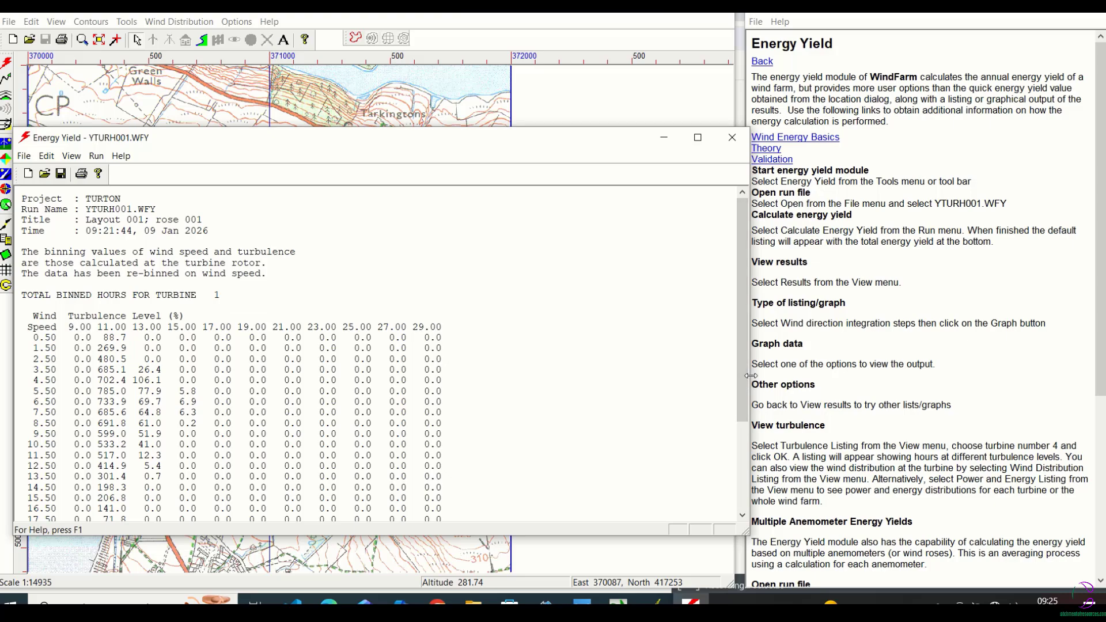
# Narrow the Energy Yield window to uncover the tutorial instructions, and list the total energy yield against Turbine.
pyautogui.moveTo(749, 379); pyautogui.dragTo(720, 379)
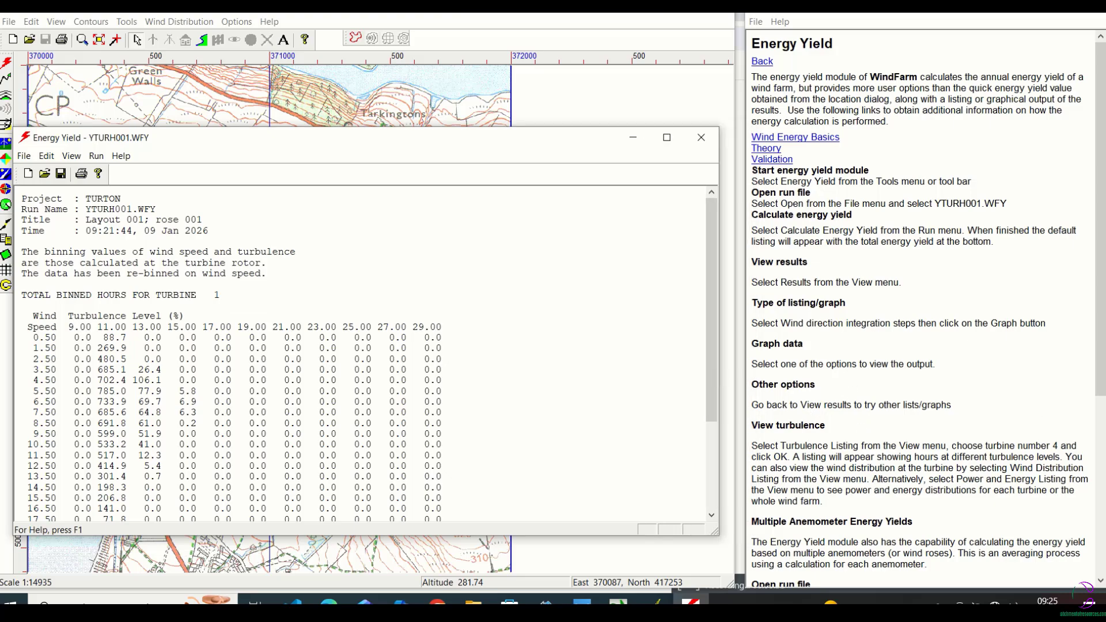
pyautogui.moveTo(1102, 331); pyautogui.dragTo(1023, 500)
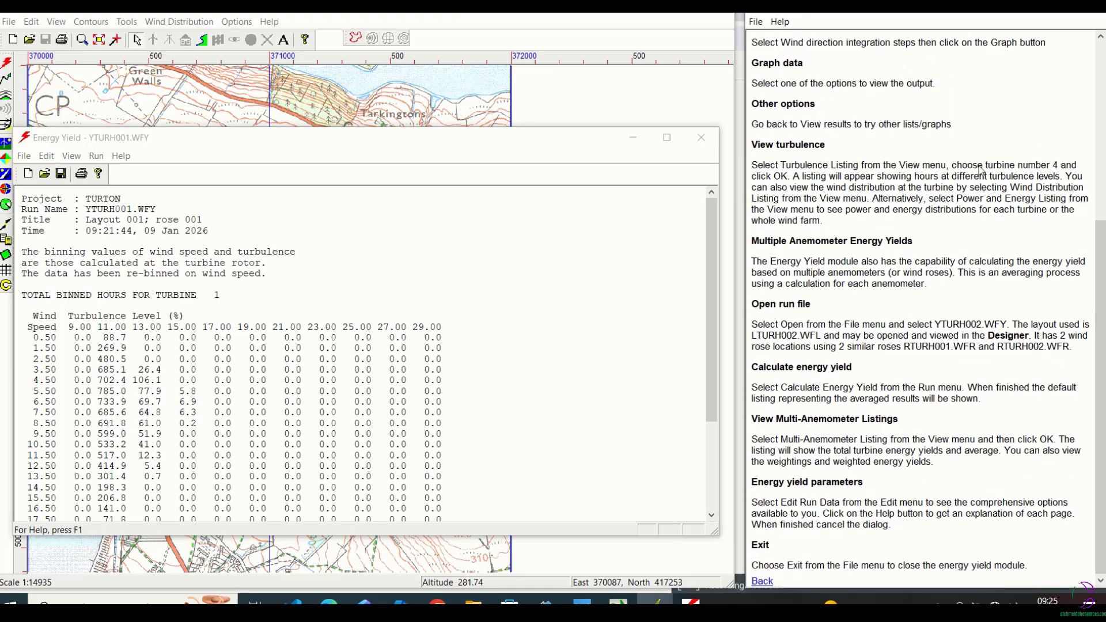
pyautogui.click(71, 156)
pyautogui.click(87, 171)
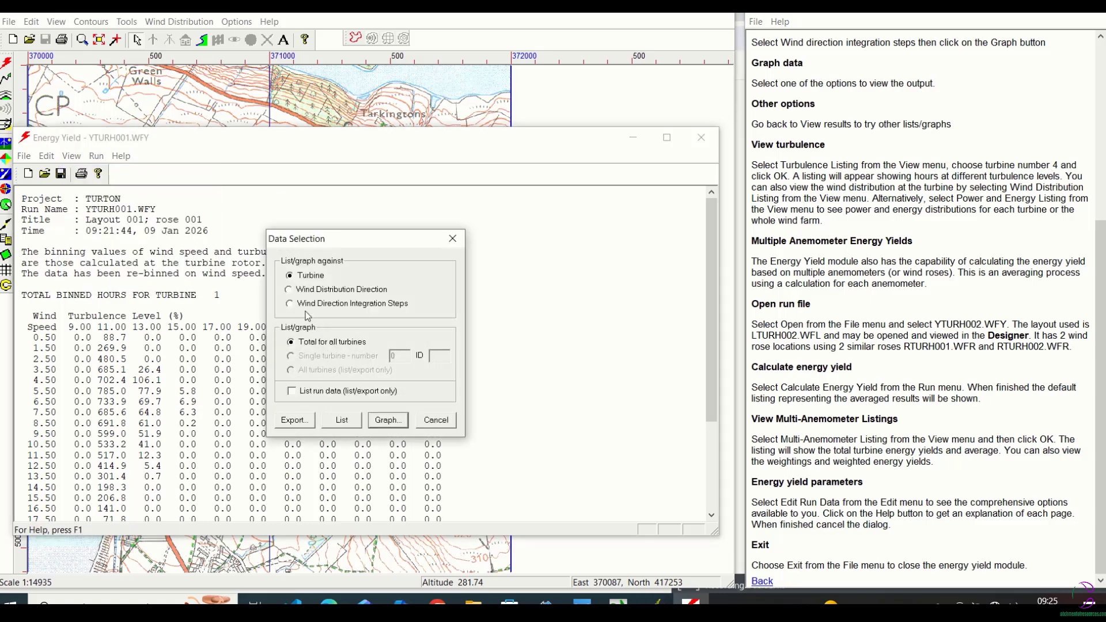
pyautogui.click(342, 420)
# List the turbulence hours for turbine number 4 with rebinned wind speeds and look through the listing.
pyautogui.click(72, 156)
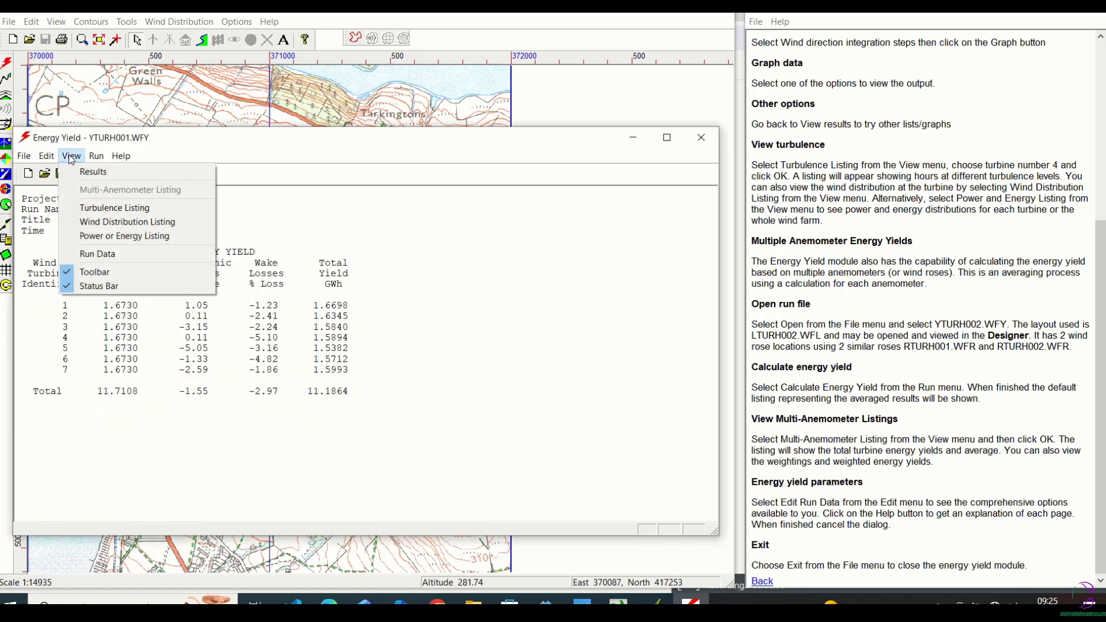
pyautogui.click(96, 208)
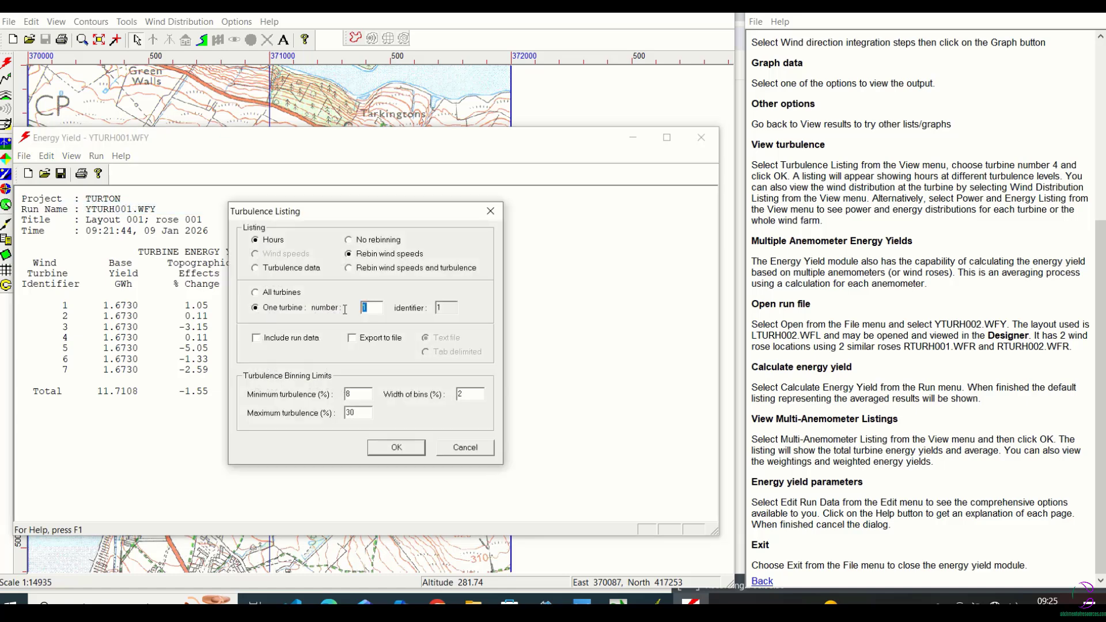
pyautogui.write('4')
pyautogui.click(396, 448)
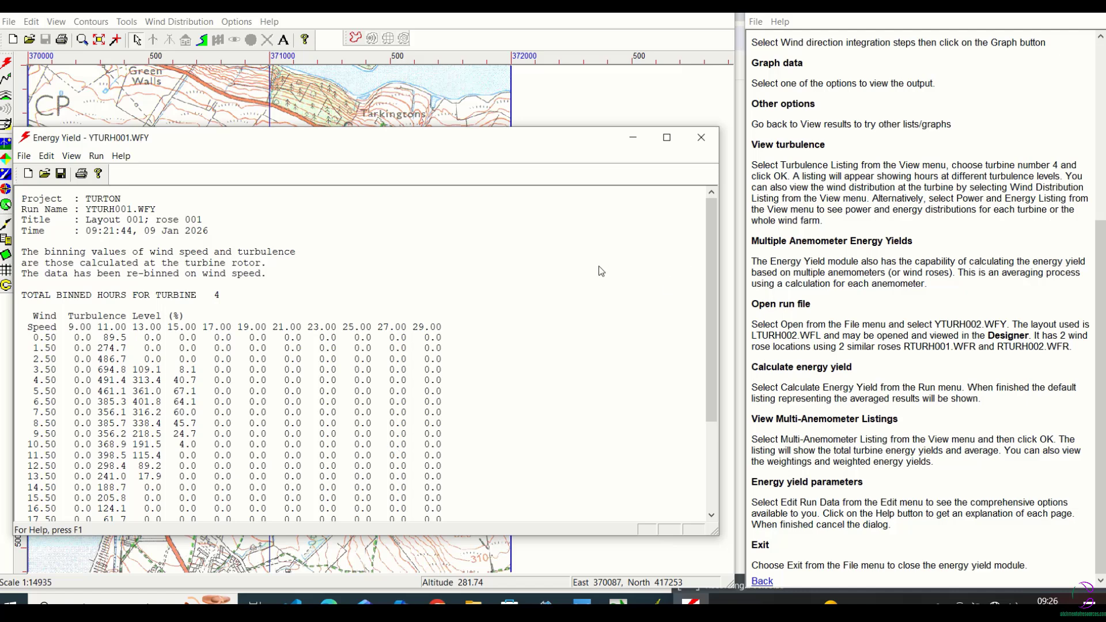
pyautogui.moveTo(708, 241); pyautogui.dragTo(717, 296)
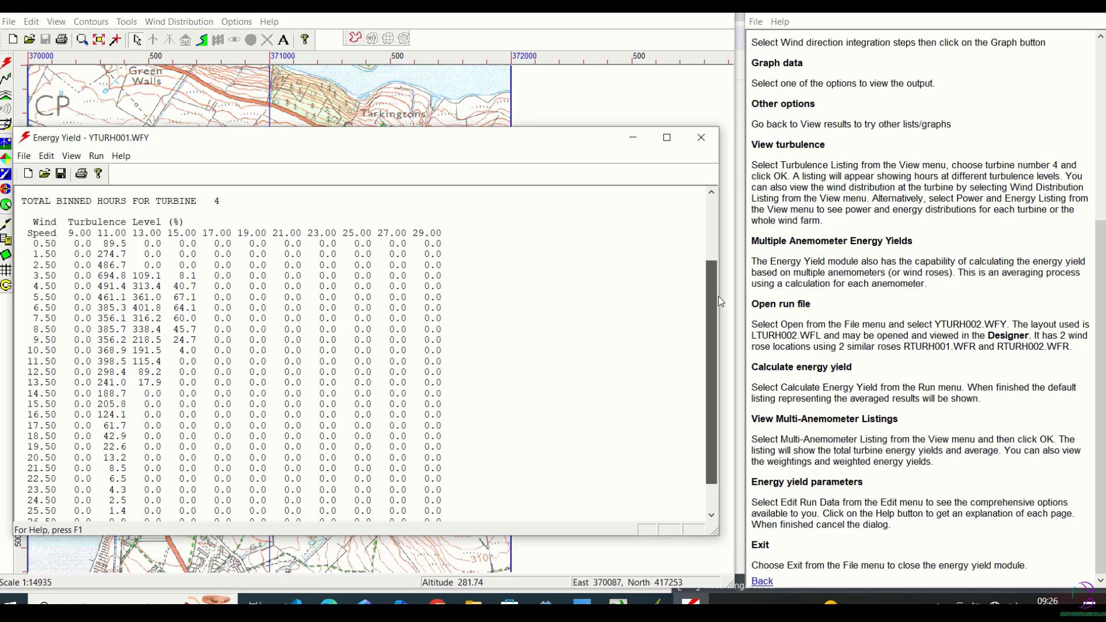
pyautogui.moveTo(717, 296); pyautogui.dragTo(703, 226)
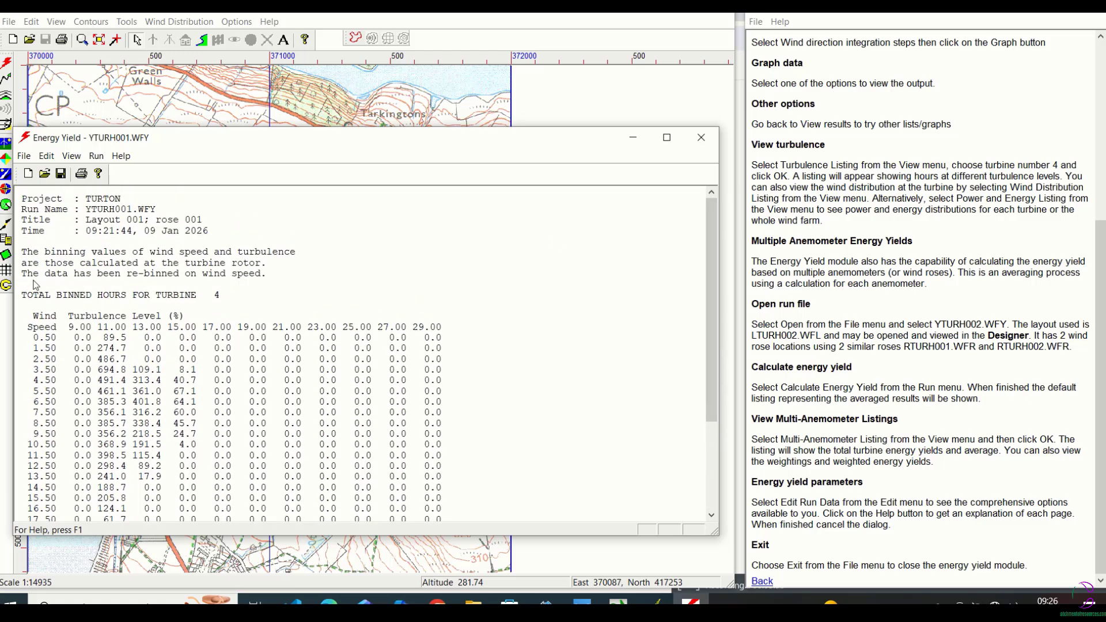
# List the total power for the whole wind farm and look through the values by wind speed and direction.
pyautogui.click(72, 156)
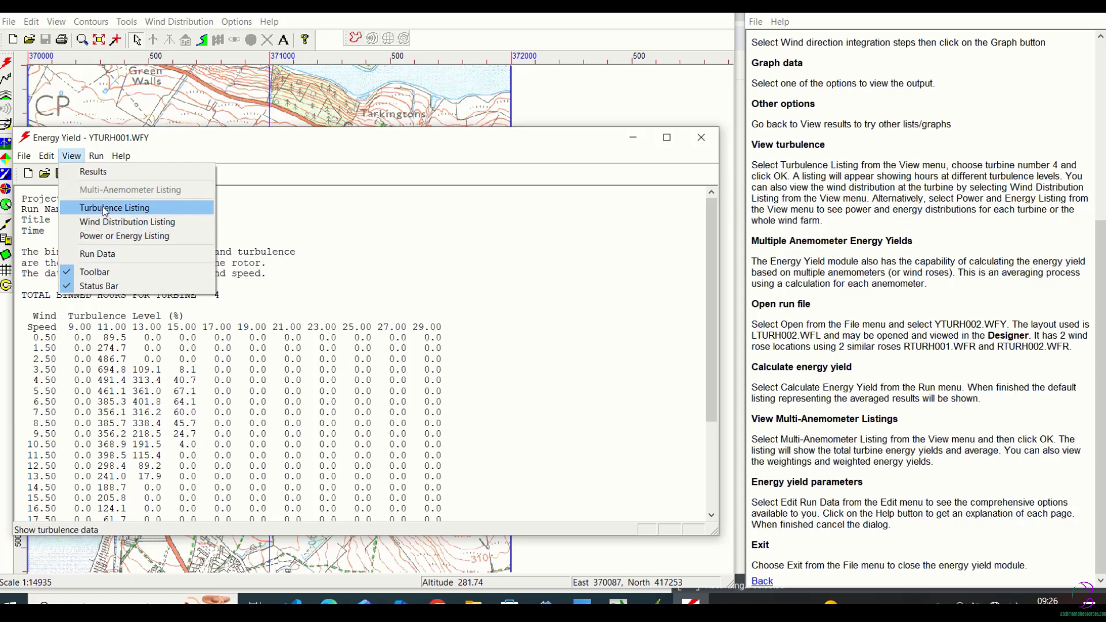
pyautogui.click(118, 236)
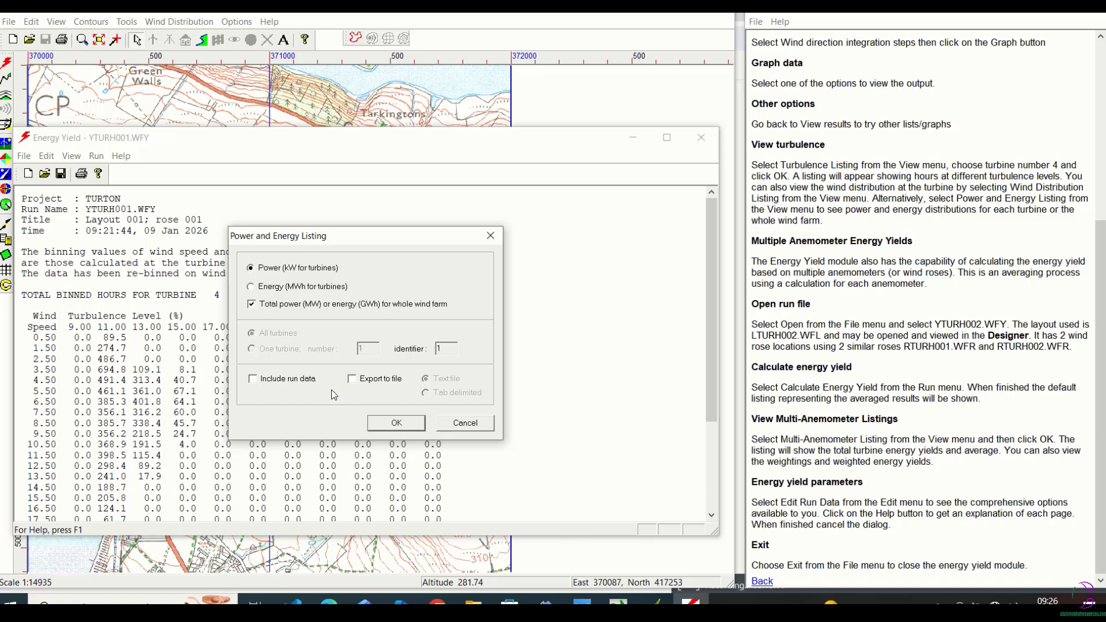
pyautogui.click(397, 425)
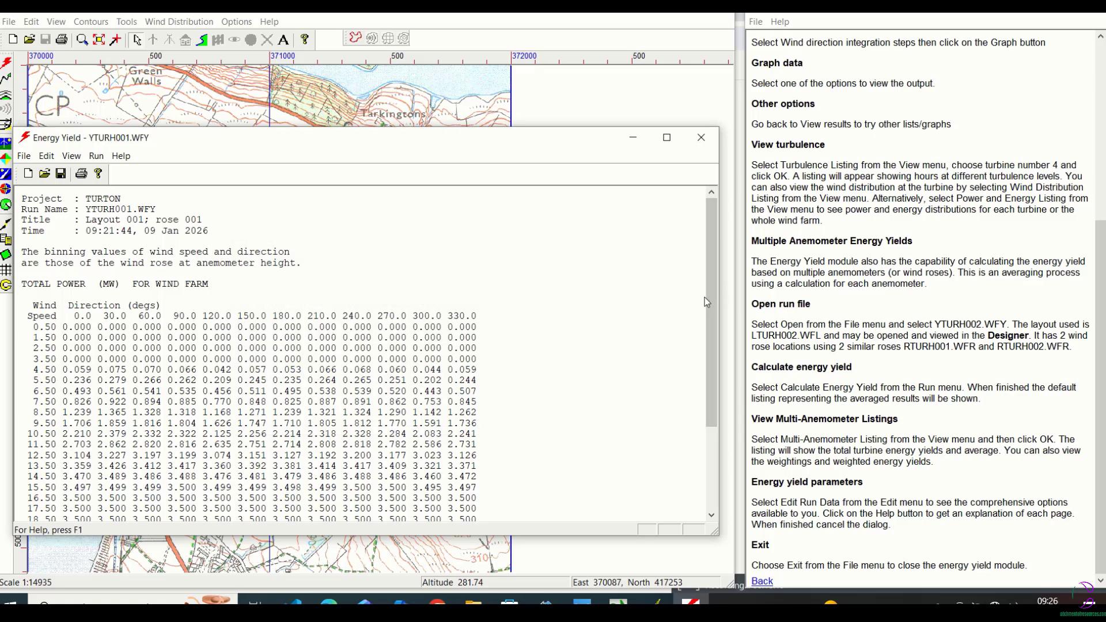
pyautogui.moveTo(708, 301); pyautogui.dragTo(707, 354)
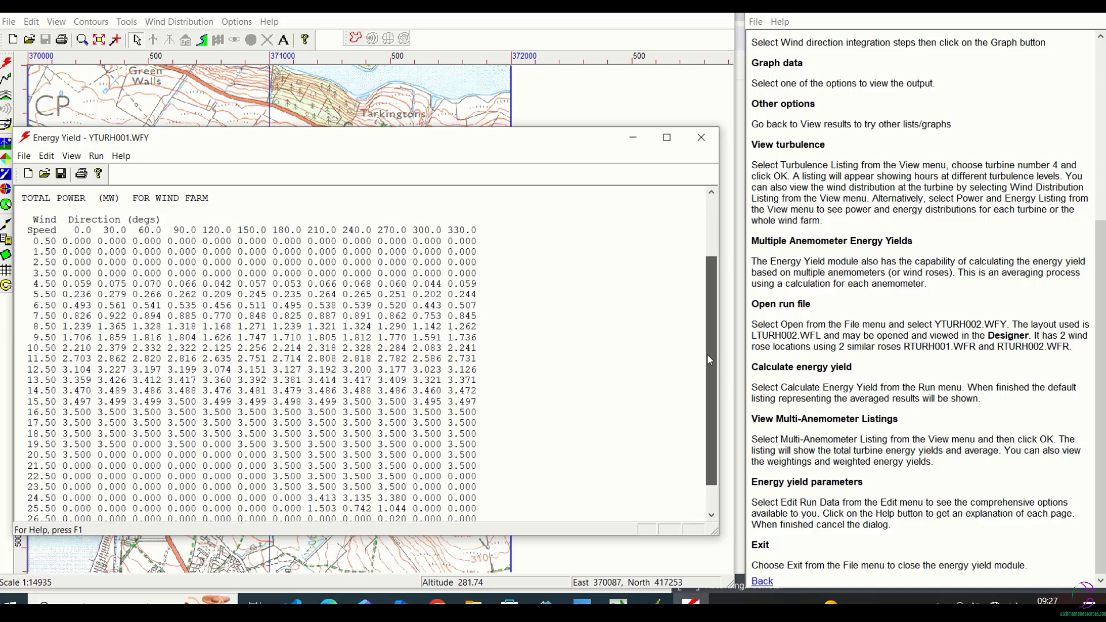
pyautogui.moveTo(707, 354); pyautogui.dragTo(707, 333)
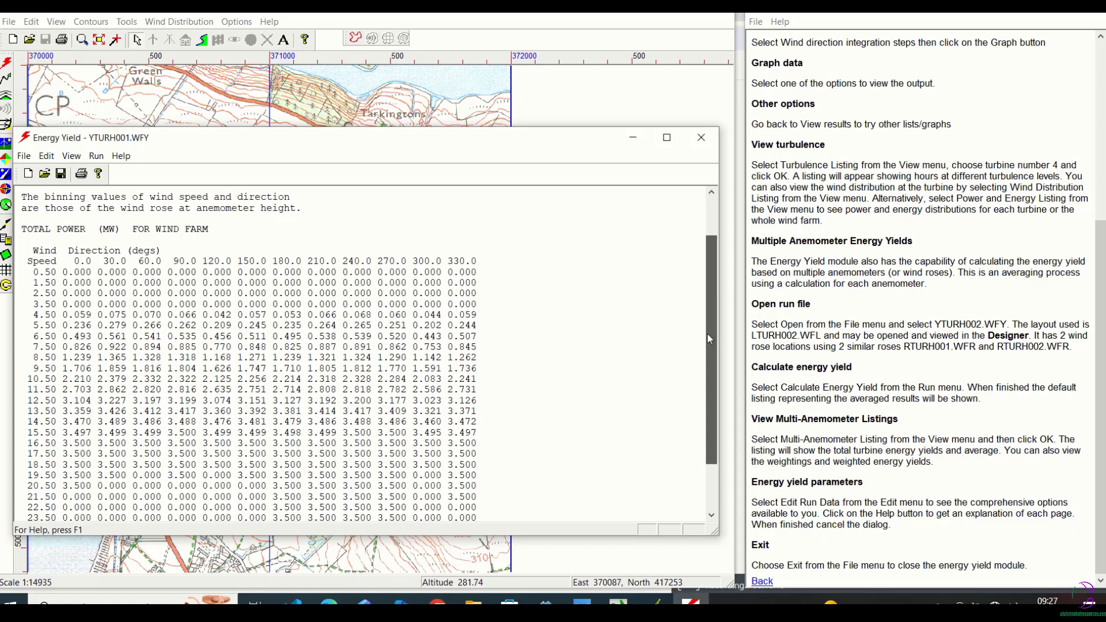
pyautogui.moveTo(707, 333); pyautogui.dragTo(706, 279)
# Regenerate the whole-wind-farm total power listing with the same Power (kW for turbines) option.
pyautogui.click(72, 155)
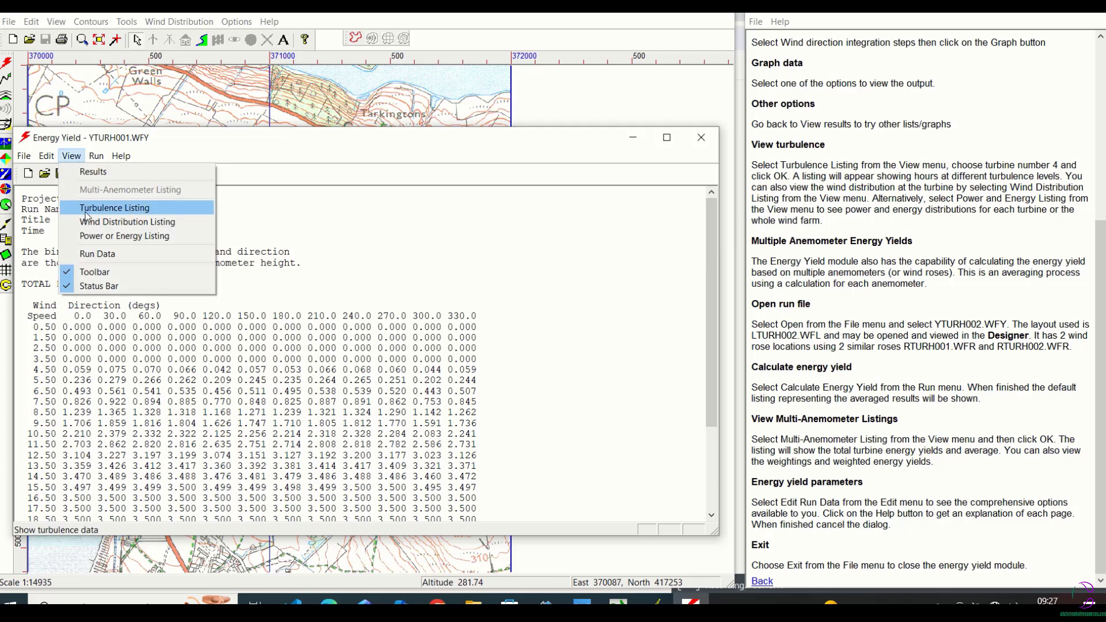
pyautogui.click(90, 233)
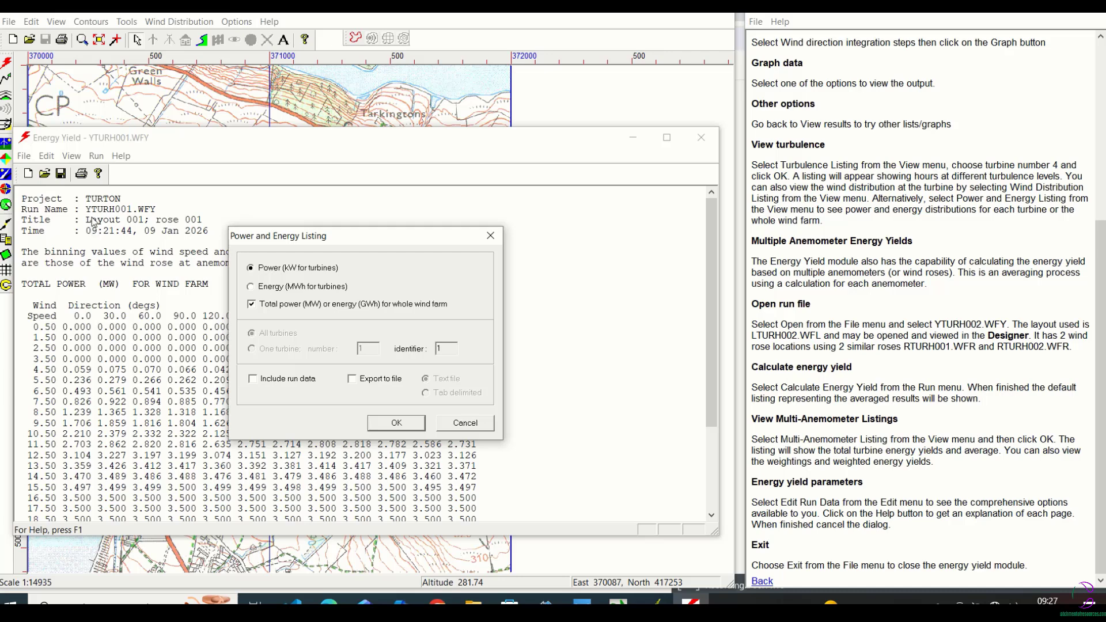
pyautogui.click(405, 426)
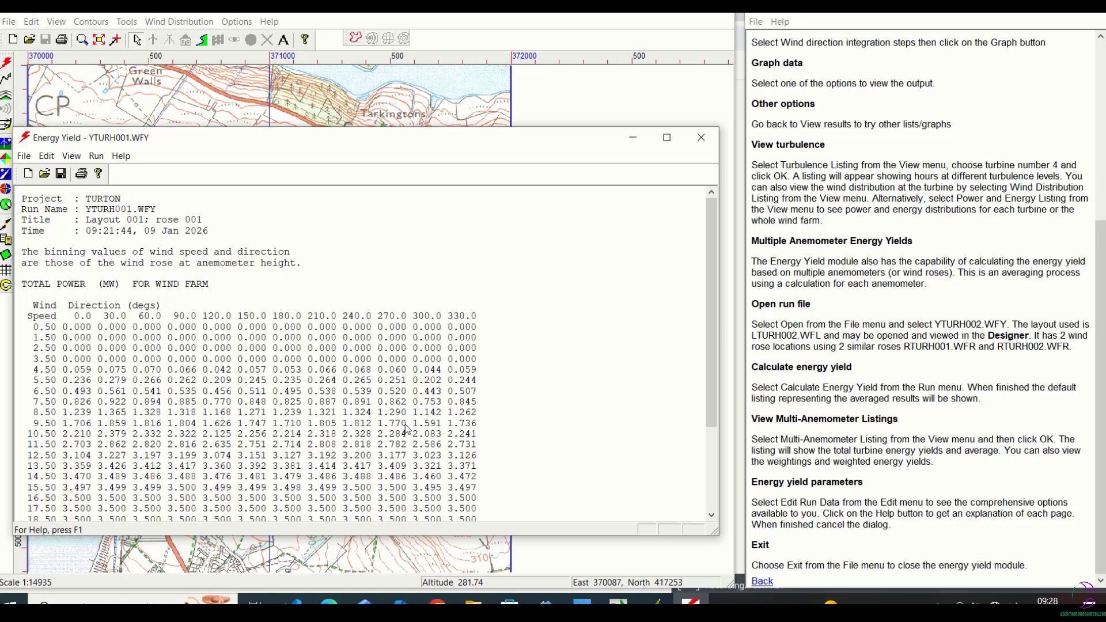
# Exit the energy yield module and start it again with an untitled run.
pyautogui.click(24, 156)
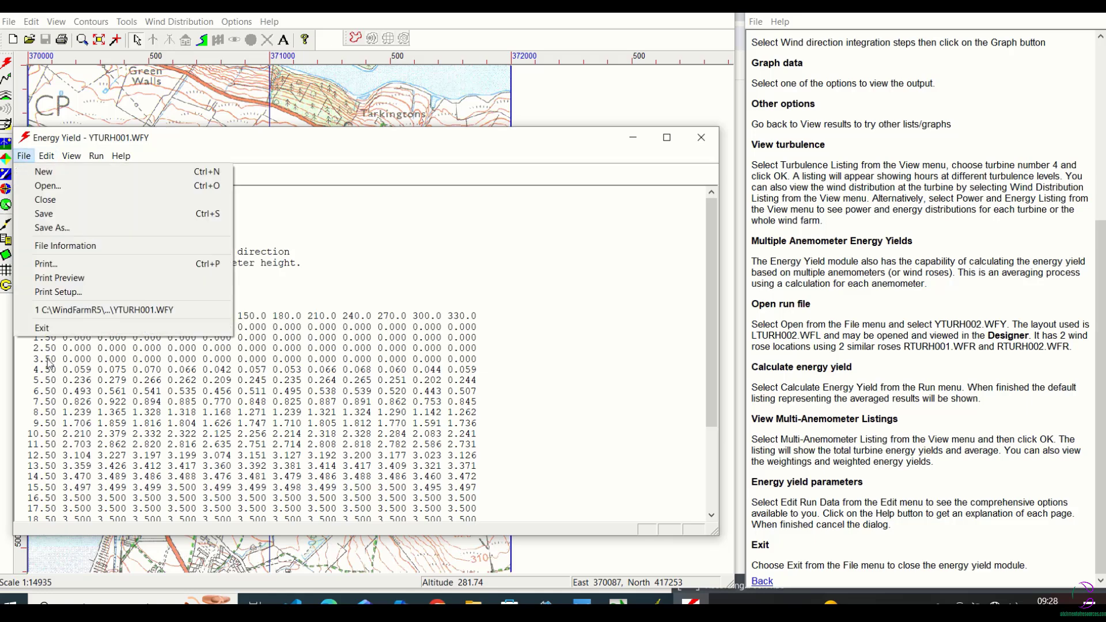
pyautogui.click(55, 330)
pyautogui.click(9, 22)
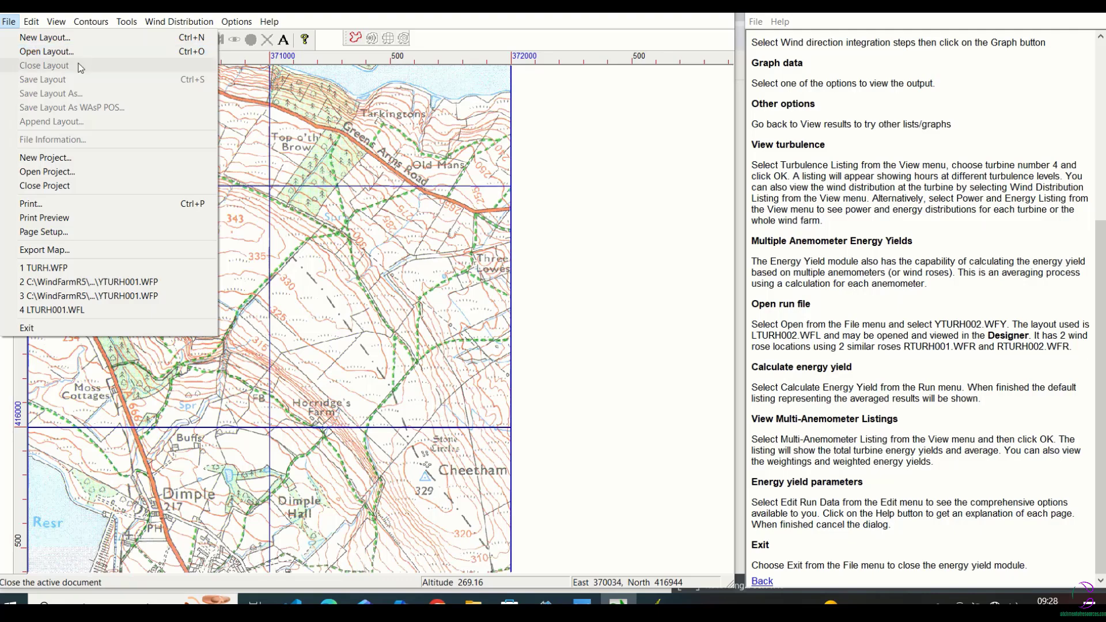
pyautogui.moveTo(127, 22)
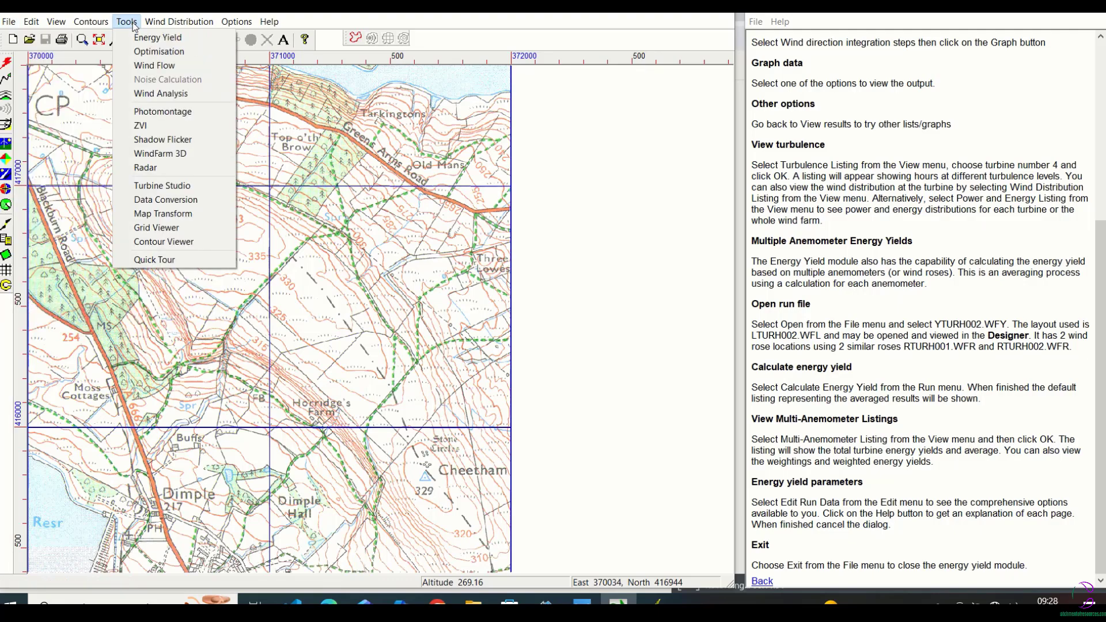
pyautogui.click(151, 36)
# Open the multiple-anemometer run file YTURH002.WFY from the EnergyYield folder.
pyautogui.click(9, 179)
pyautogui.click(23, 208)
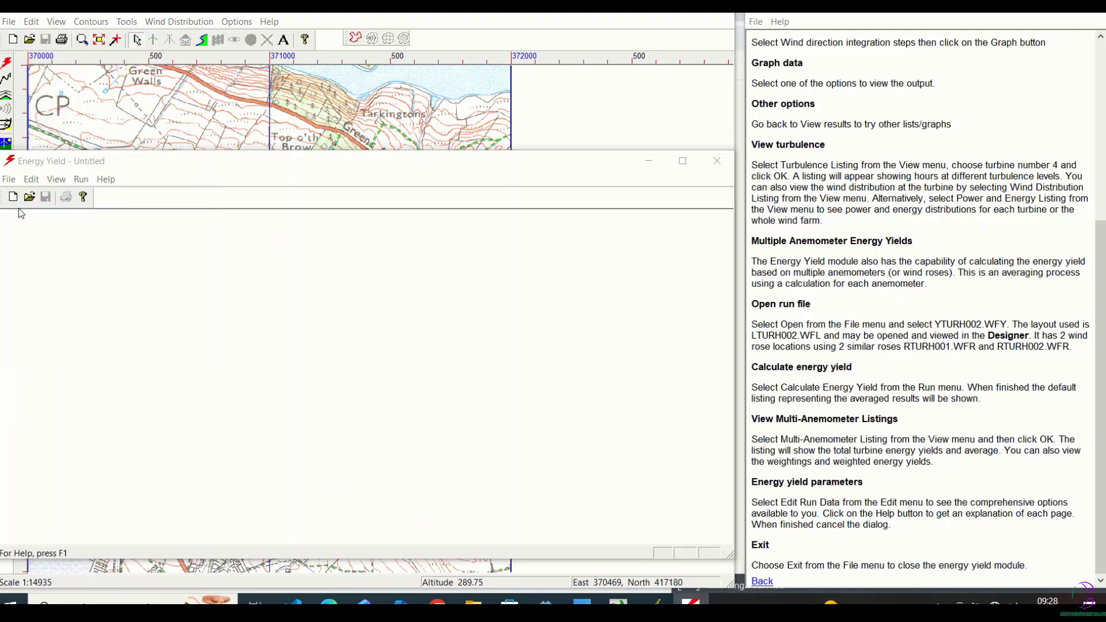
pyautogui.click(494, 435)
pyautogui.click(494, 436)
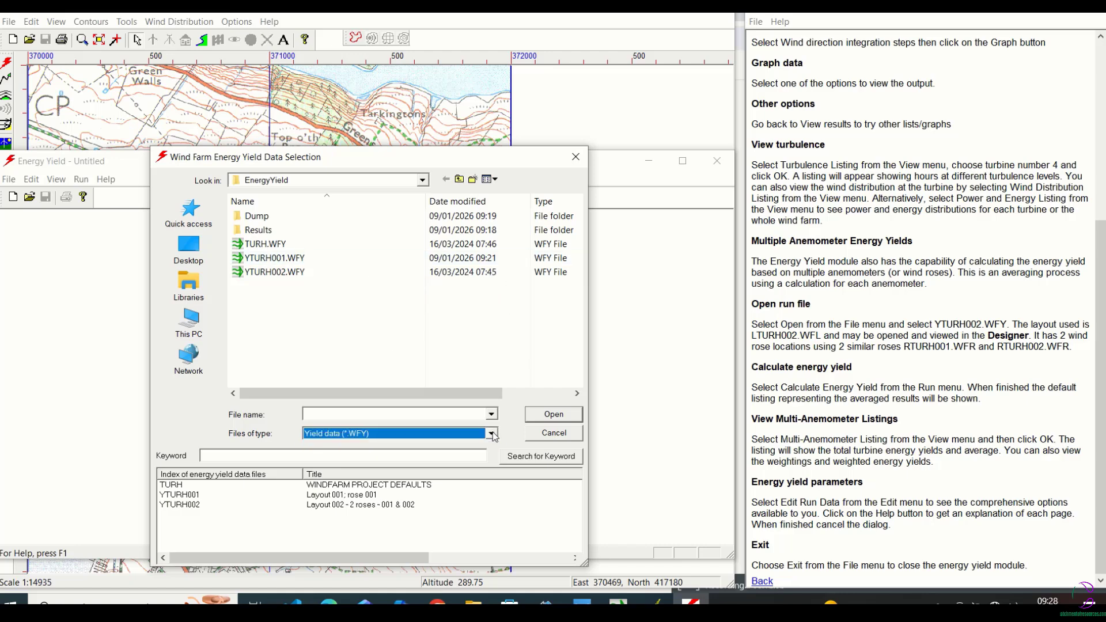
pyautogui.click(275, 272)
pyautogui.click(550, 419)
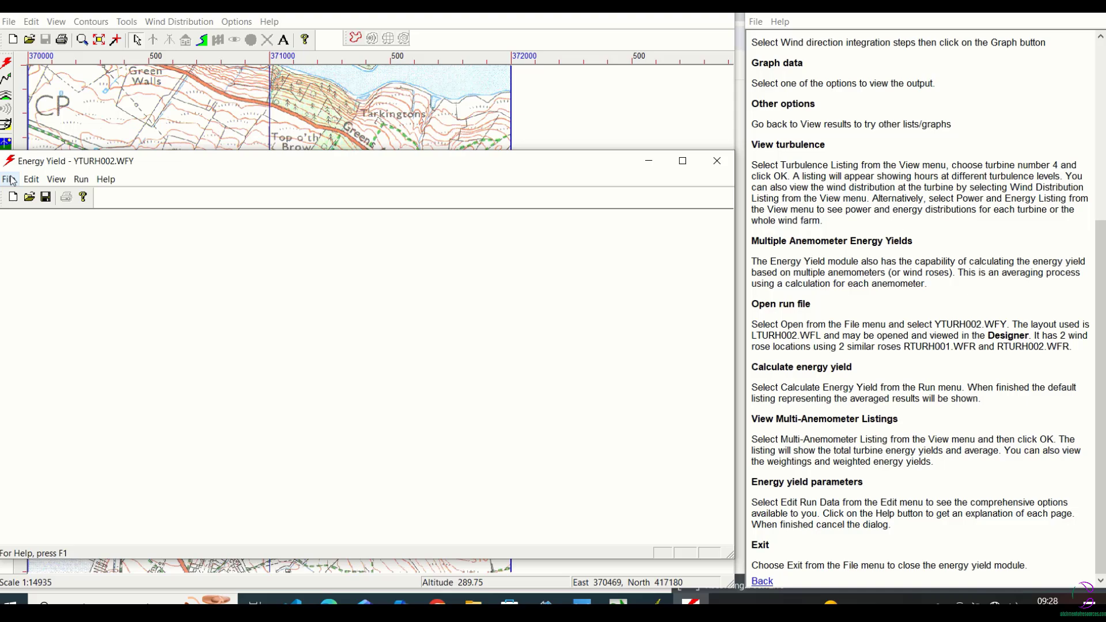
# Open the layout LTURH002.WFL on the main map and return to the Energy Yield window.
pyautogui.click(9, 22)
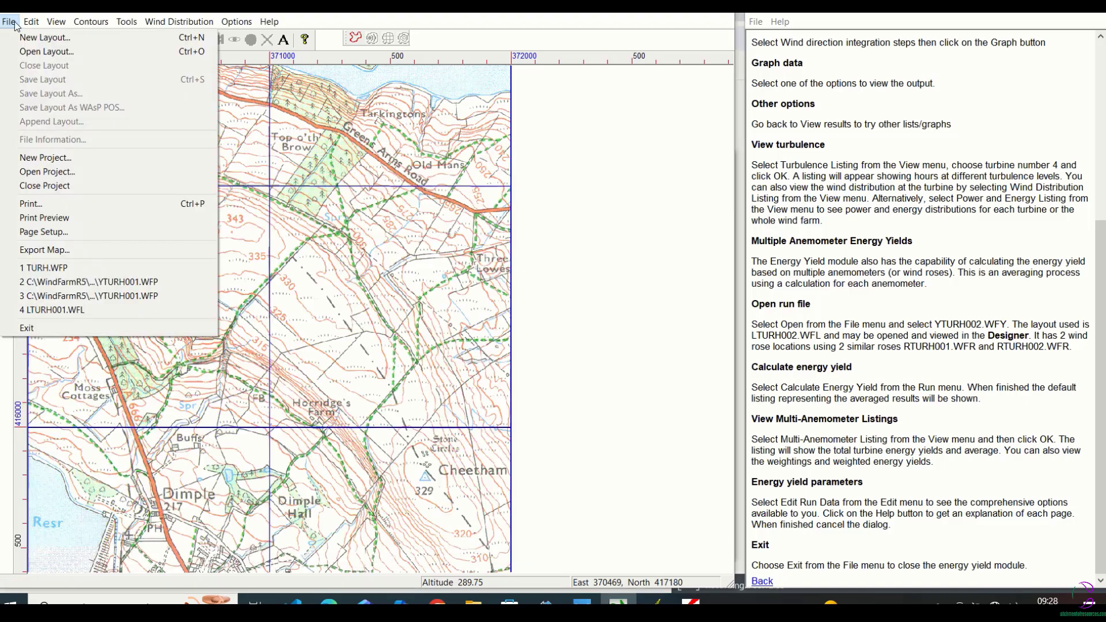
pyautogui.click(25, 53)
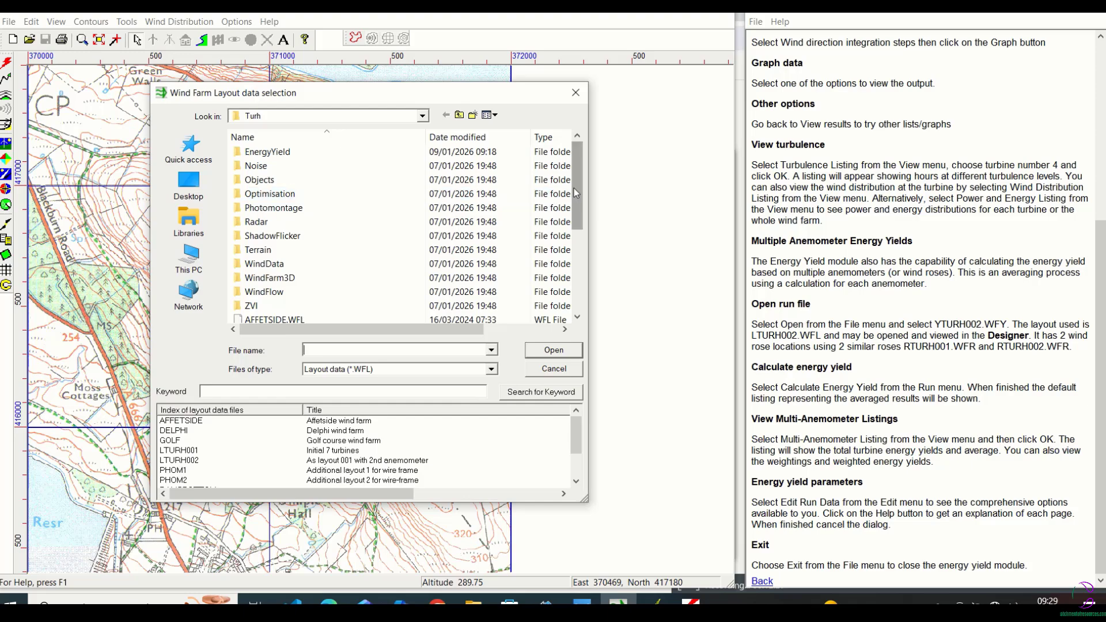
pyautogui.scroll(-1, 576, 203)
pyautogui.moveTo(576, 203); pyautogui.dragTo(585, 295)
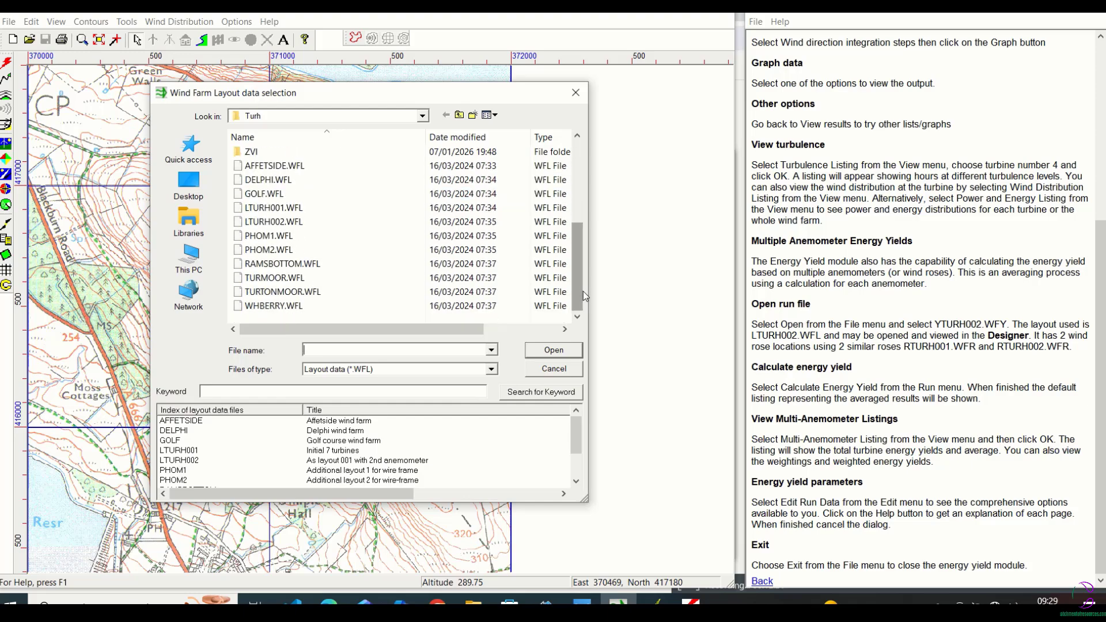
pyautogui.click(271, 222)
pyautogui.click(542, 353)
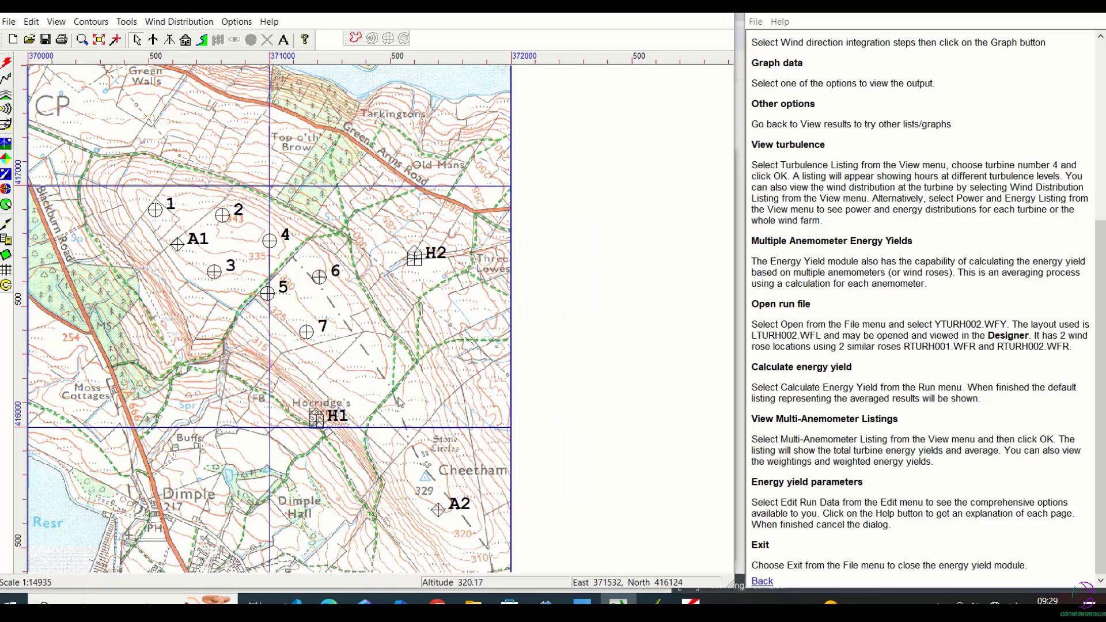
pyautogui.click(126, 22)
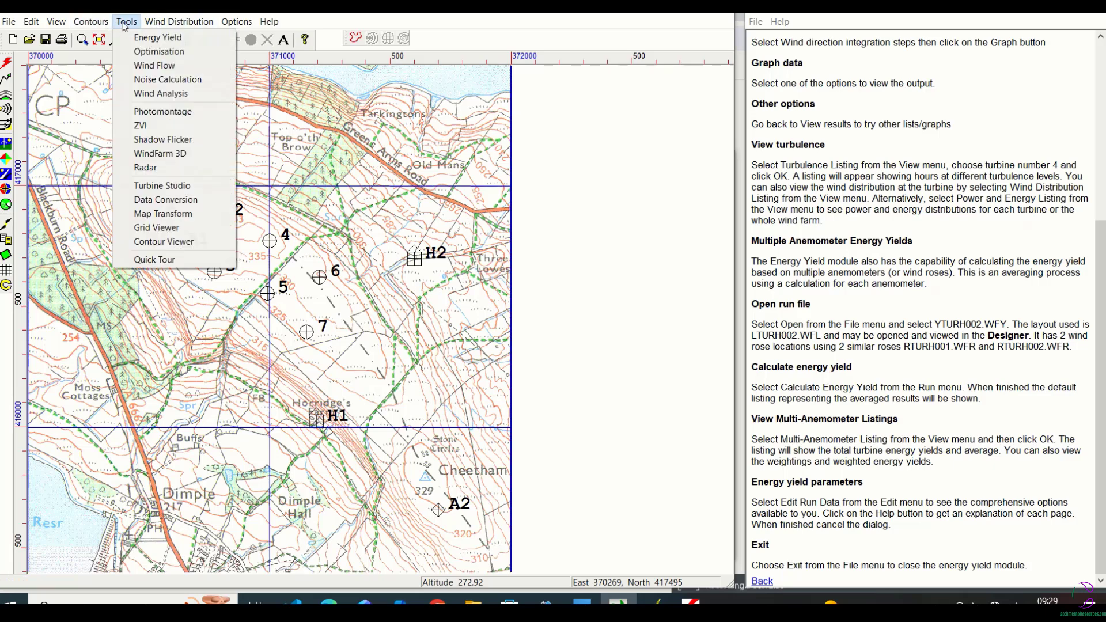
pyautogui.click(151, 38)
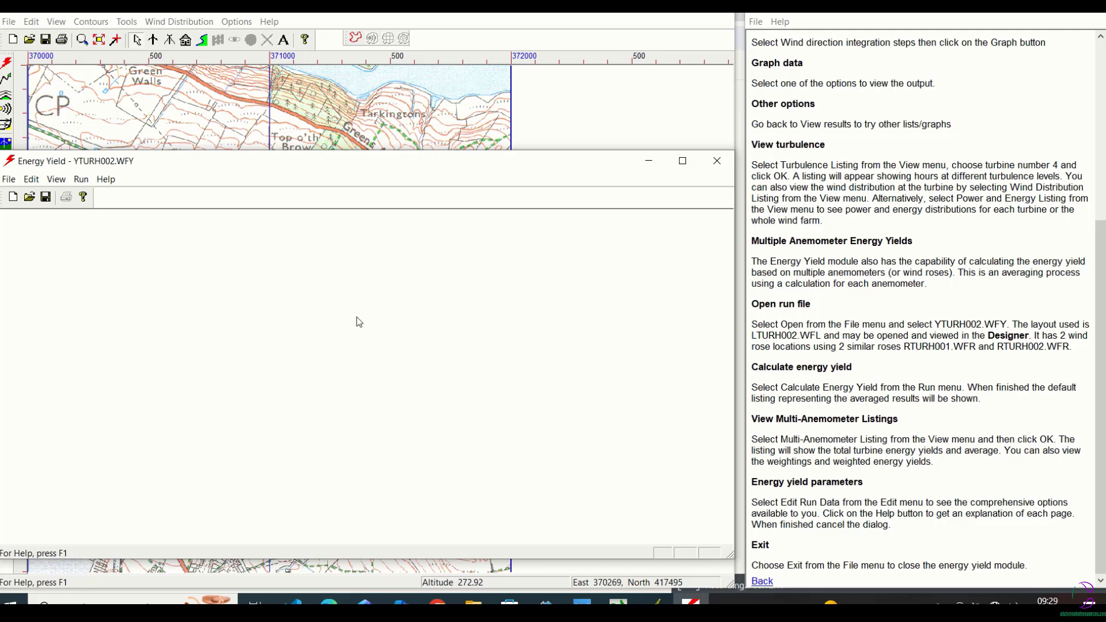
# Check the loaded layout on the main map, then calculate the energy yield for YTURH002.WFY in the Energy Yield window.
pyautogui.click(563, 127)
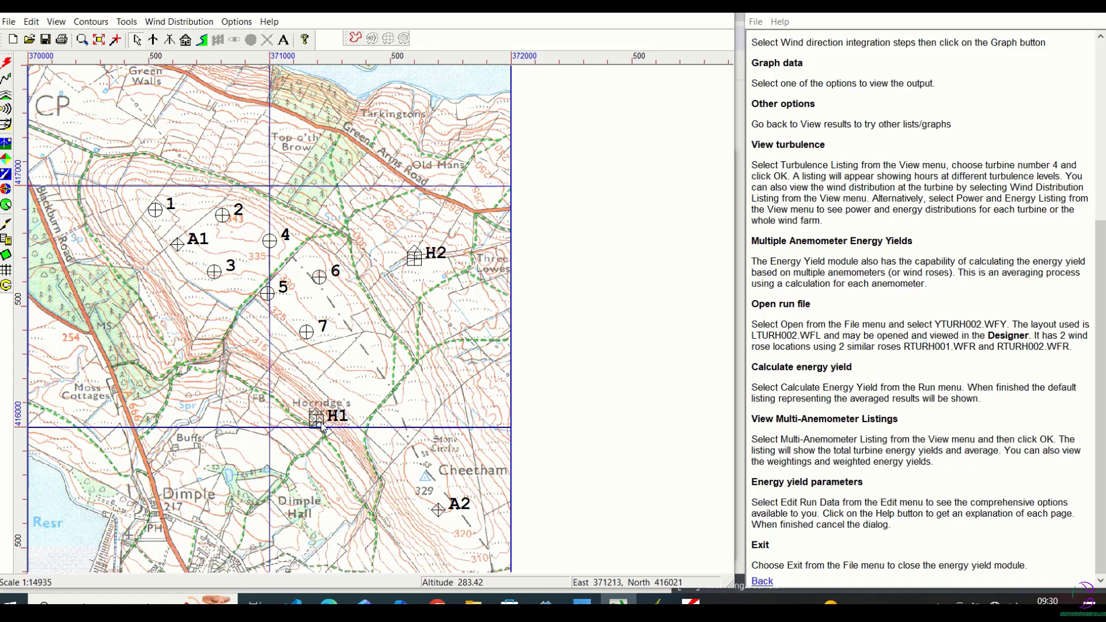
pyautogui.click(691, 602)
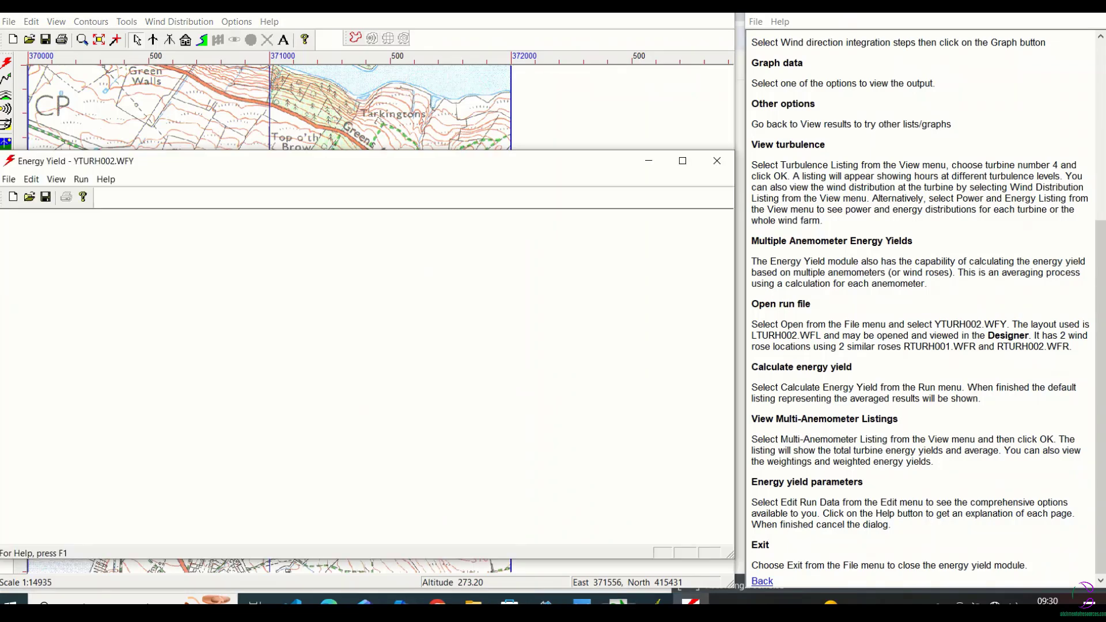
pyautogui.click(80, 180)
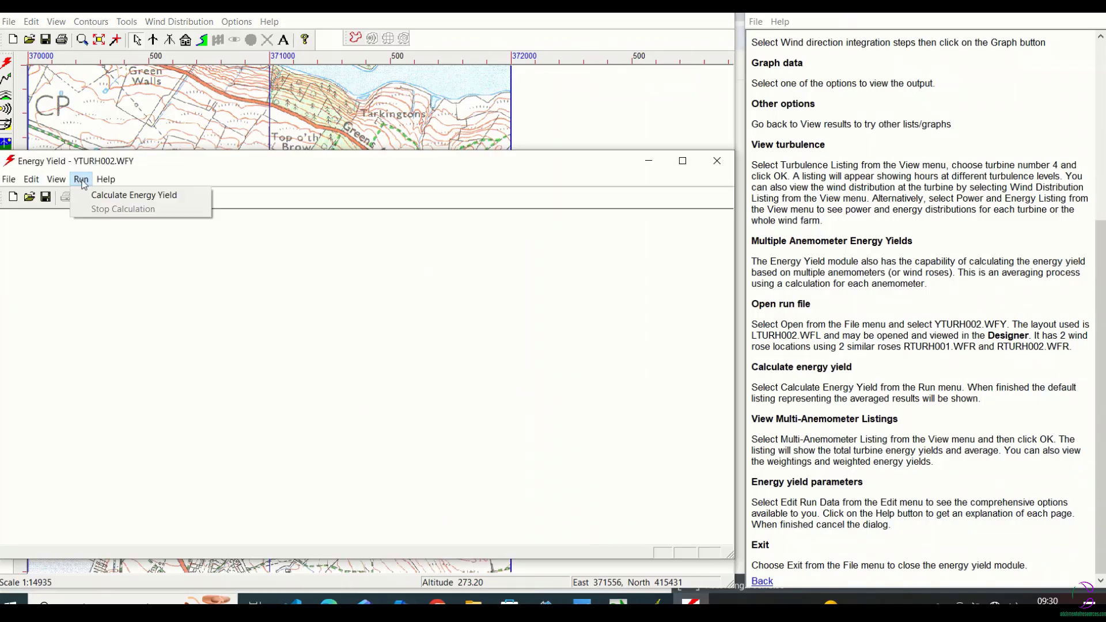
pyautogui.click(94, 195)
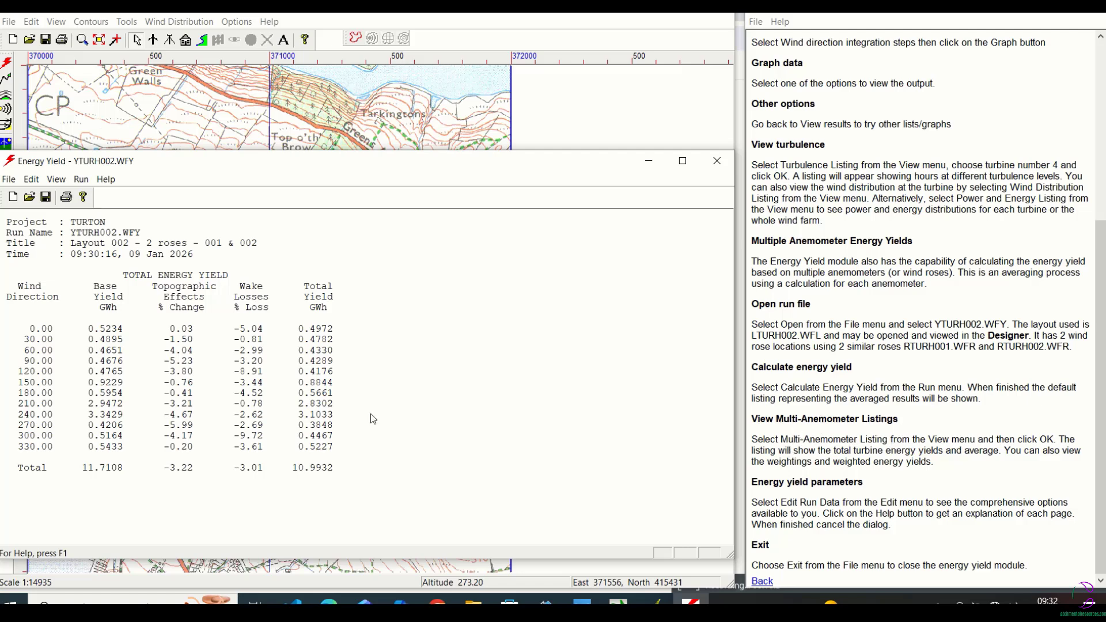
# Display the multi-anemometer listing of total turbine energy yields and average.
pyautogui.click(56, 180)
pyautogui.click(86, 214)
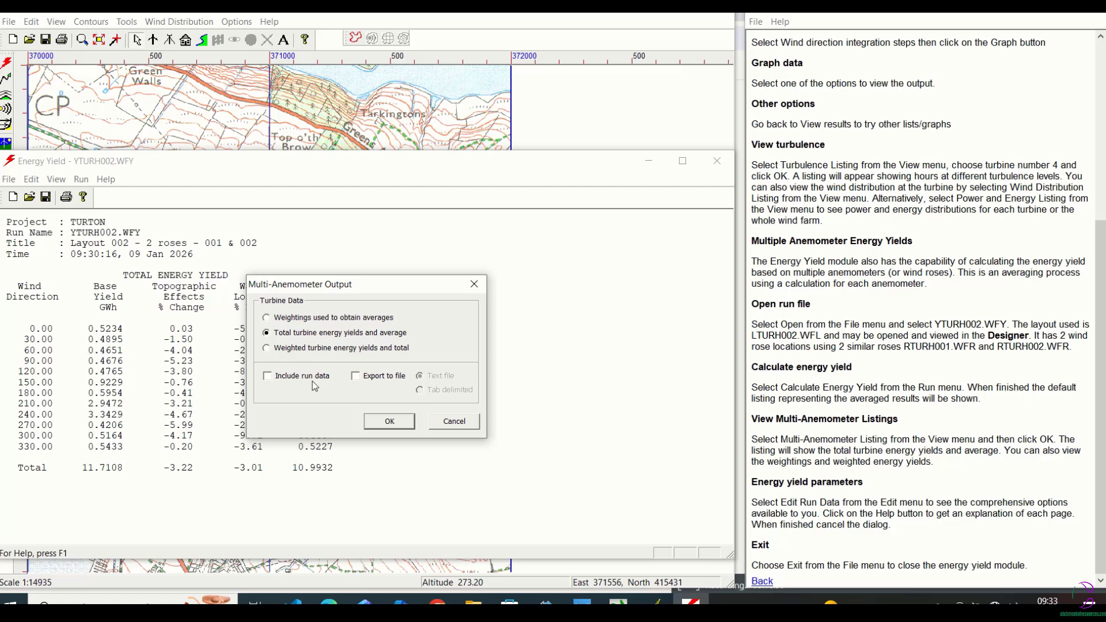
pyautogui.click(386, 422)
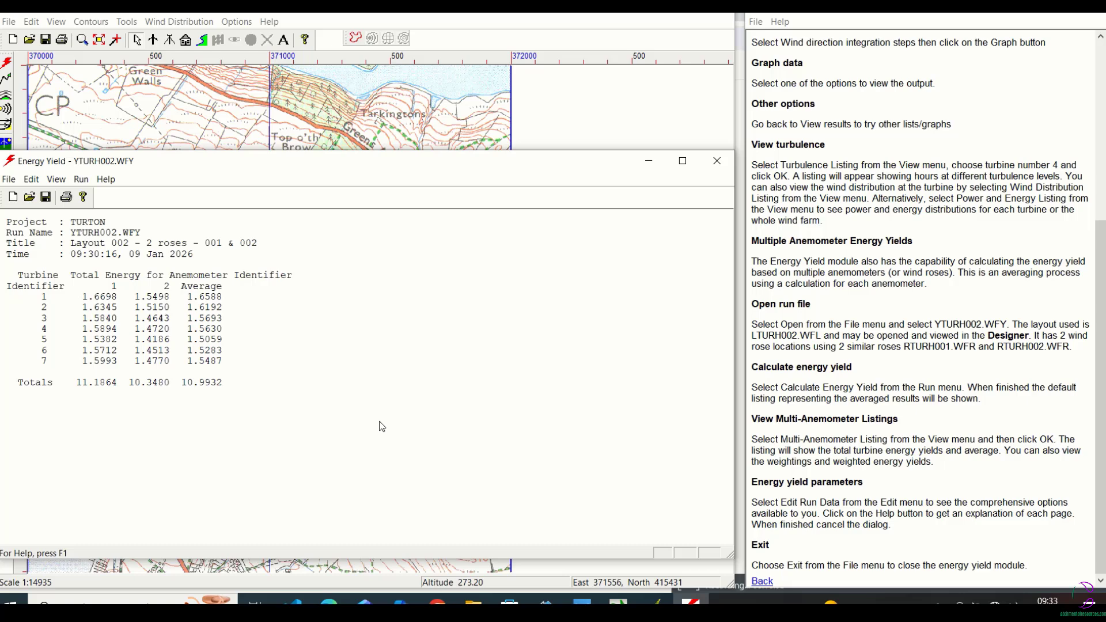
pyautogui.click(1100, 391)
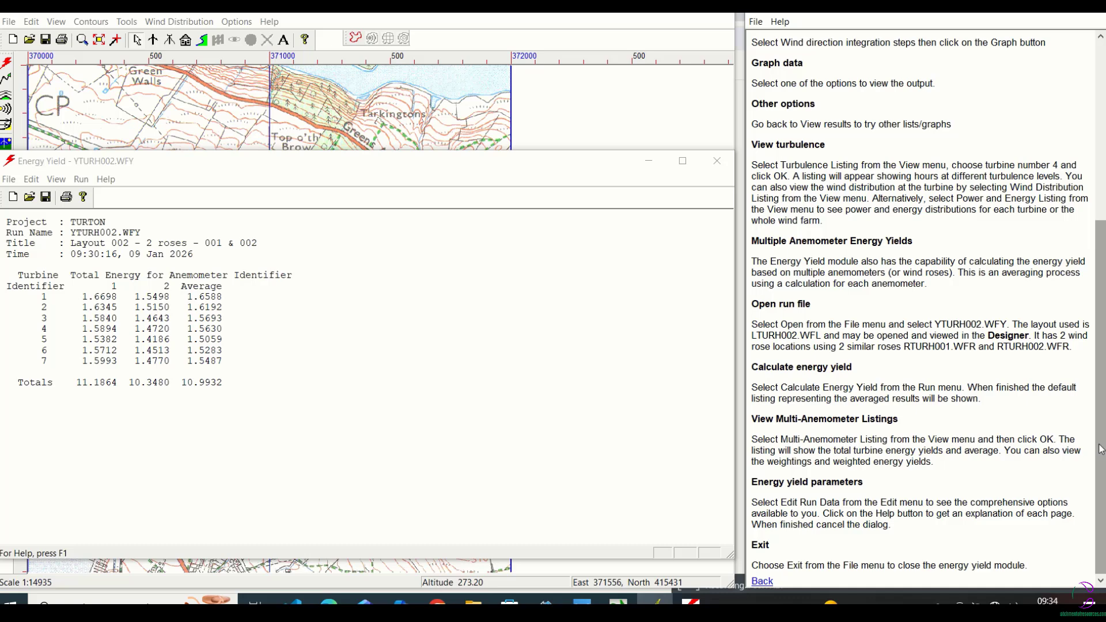
# Display the multi-anemometer listing of the weightings used to obtain averages.
pyautogui.click(55, 180)
pyautogui.click(68, 213)
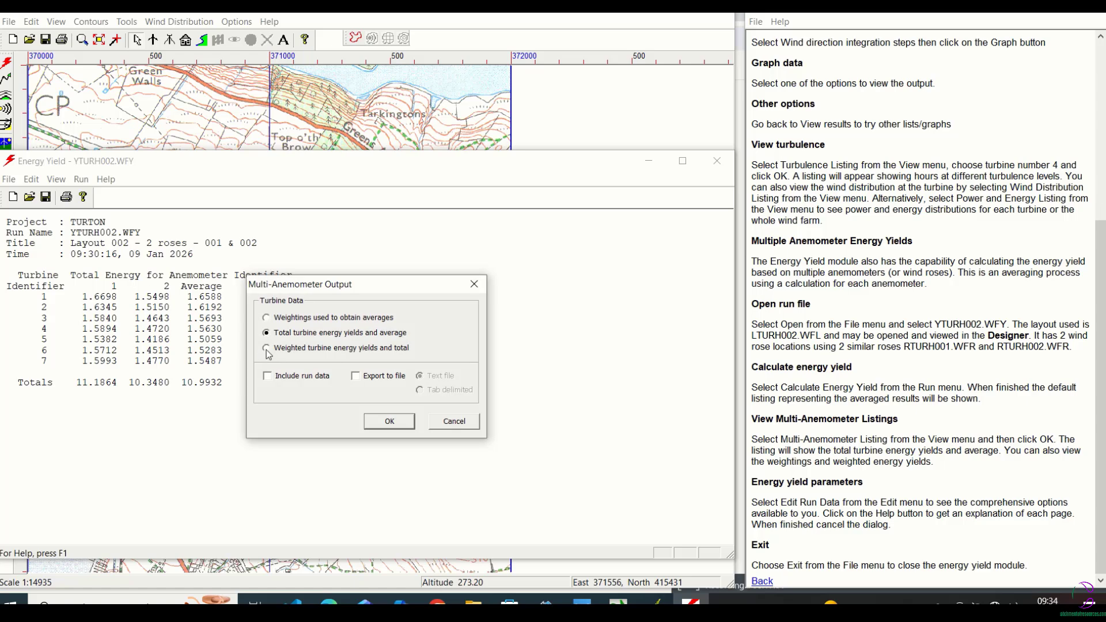
pyautogui.click(266, 318)
pyautogui.click(389, 422)
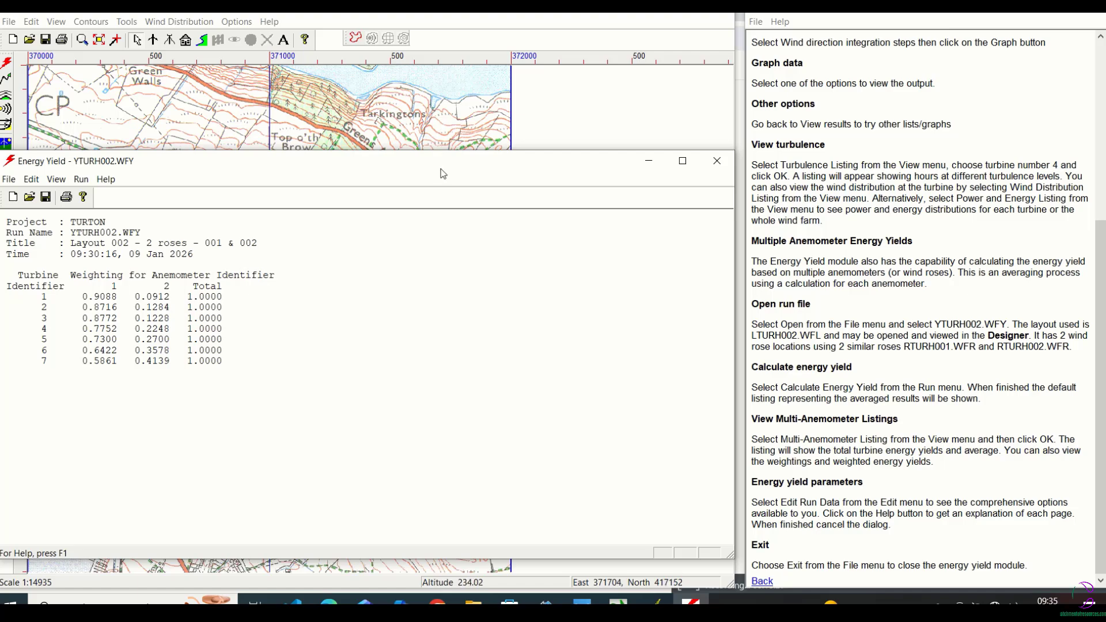
# Review the run data's Files, Wind Files, Averaging, Options and Advanced parameters, then accept the dialog with its existing settings.
pyautogui.moveTo(442, 171); pyautogui.dragTo(441, 131)
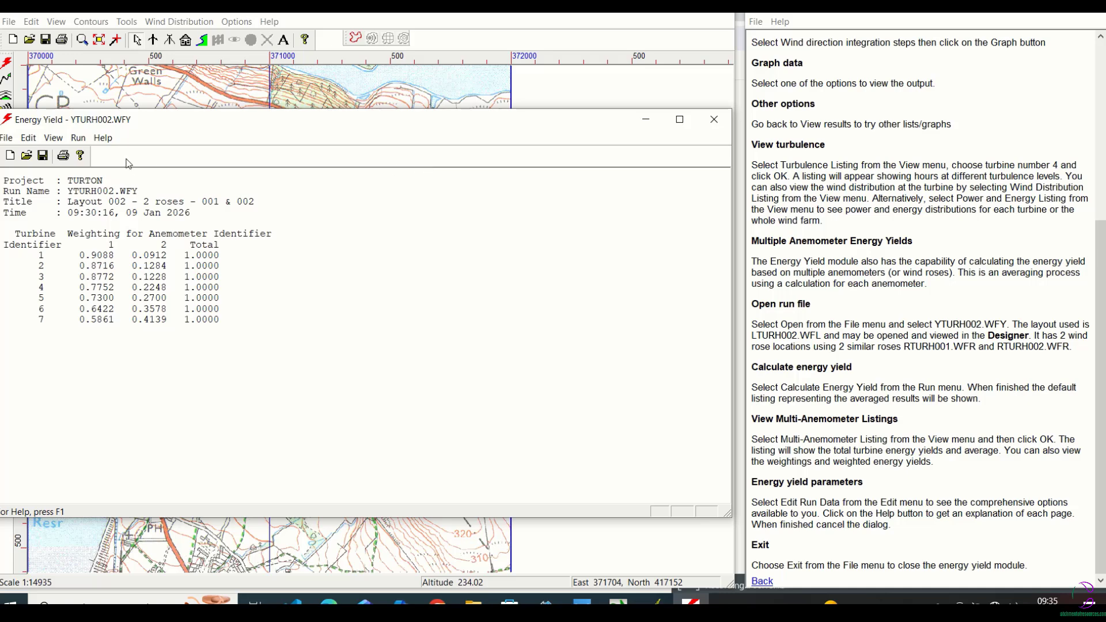
pyautogui.click(53, 138)
pyautogui.moveTo(28, 138)
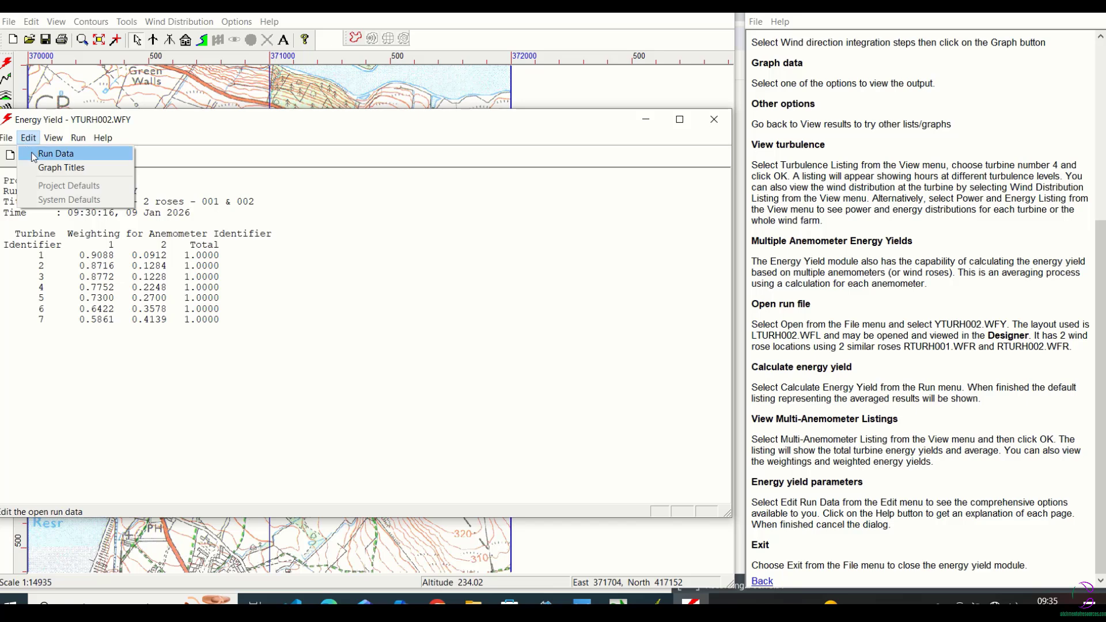
pyautogui.click(56, 153)
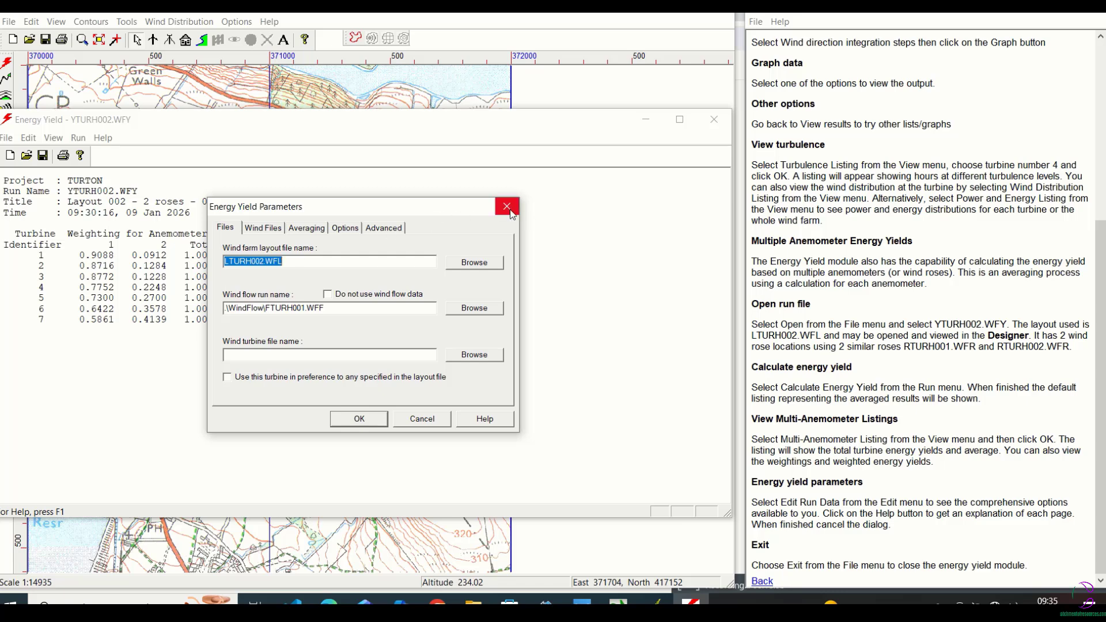
pyautogui.click(263, 228)
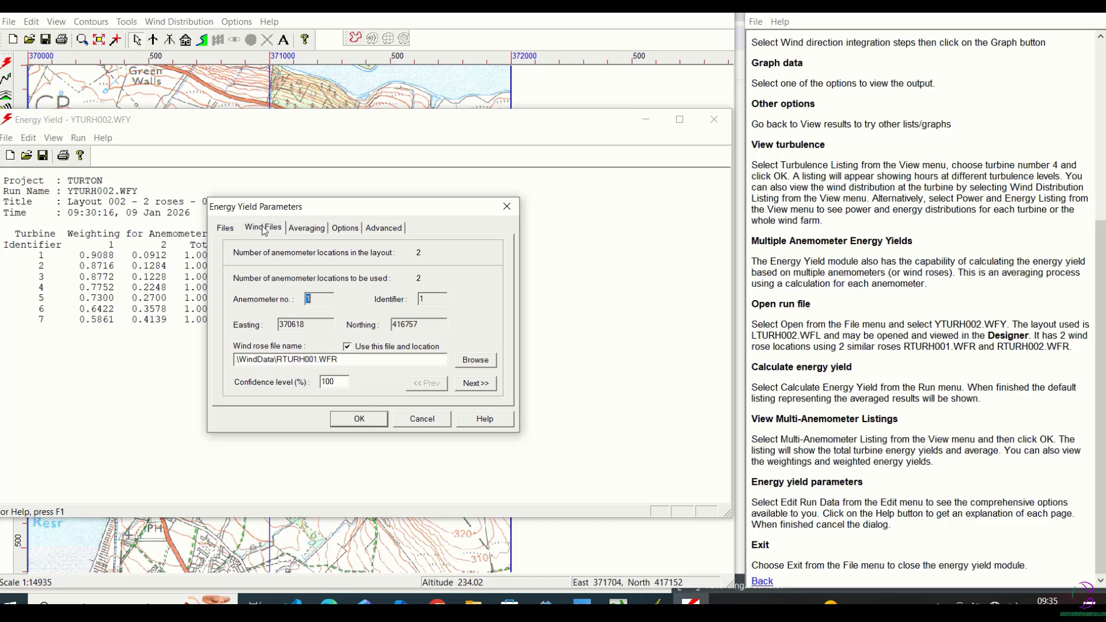
pyautogui.click(307, 229)
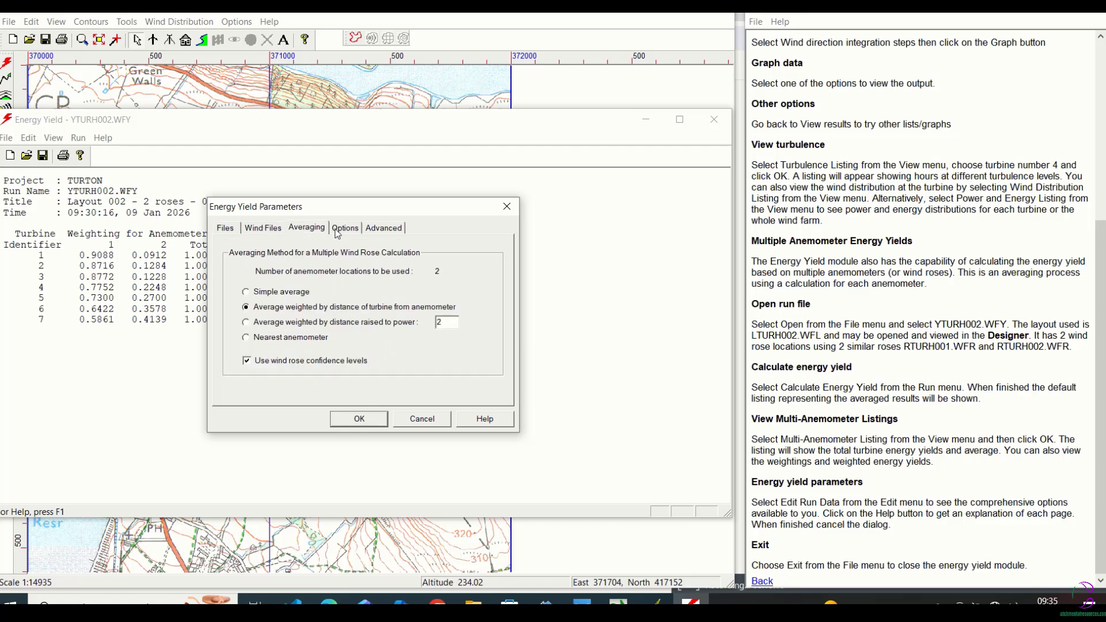
pyautogui.click(343, 231)
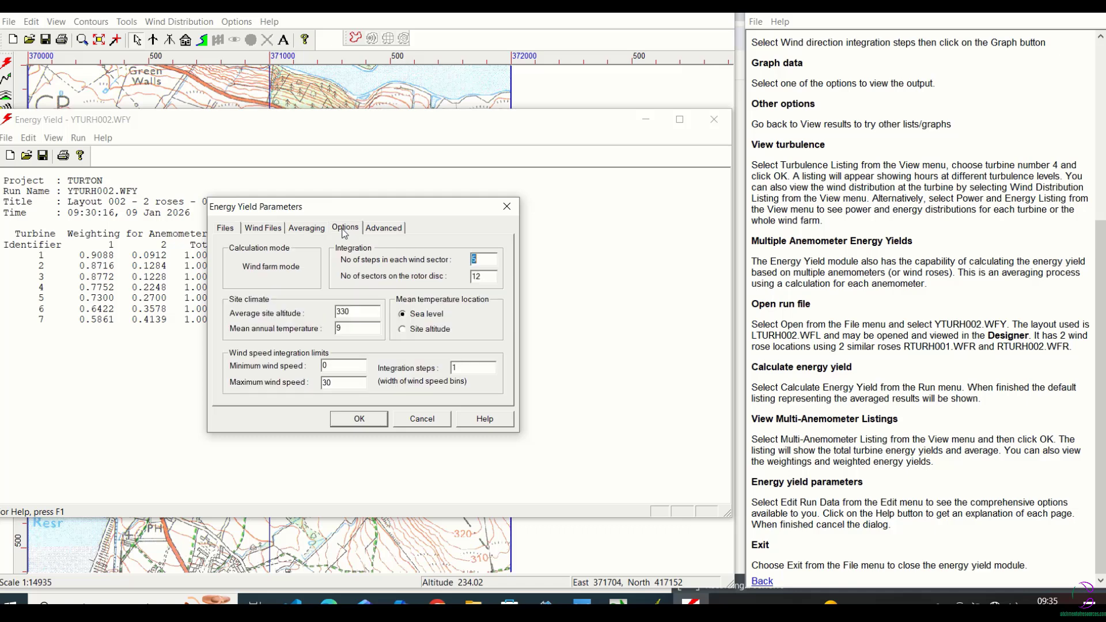
pyautogui.click(384, 230)
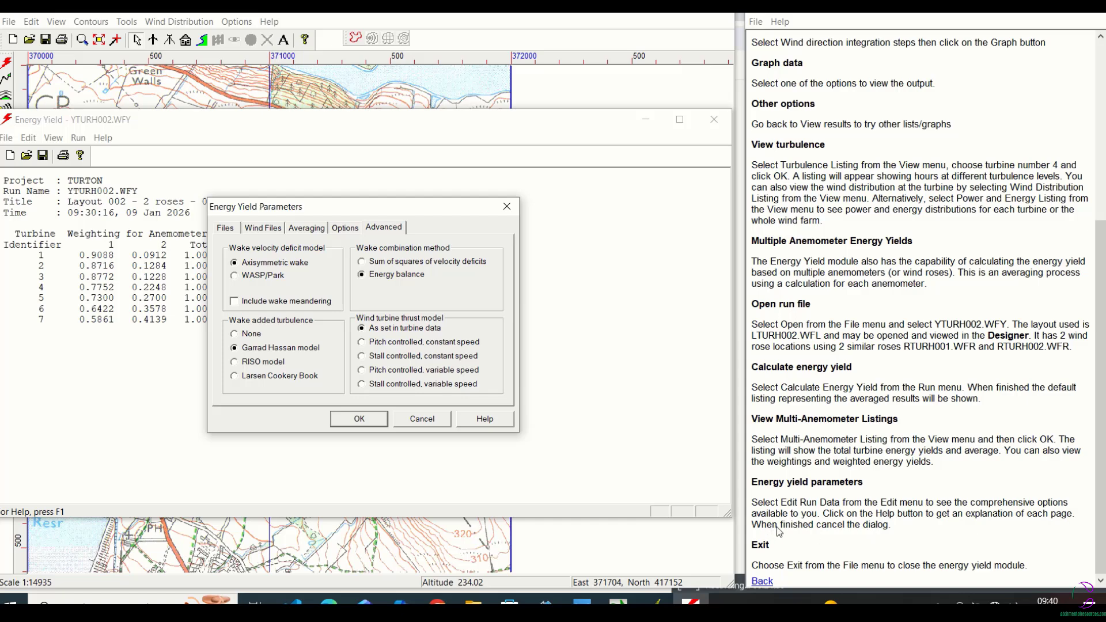
pyautogui.click(81, 156)
pyautogui.click(225, 230)
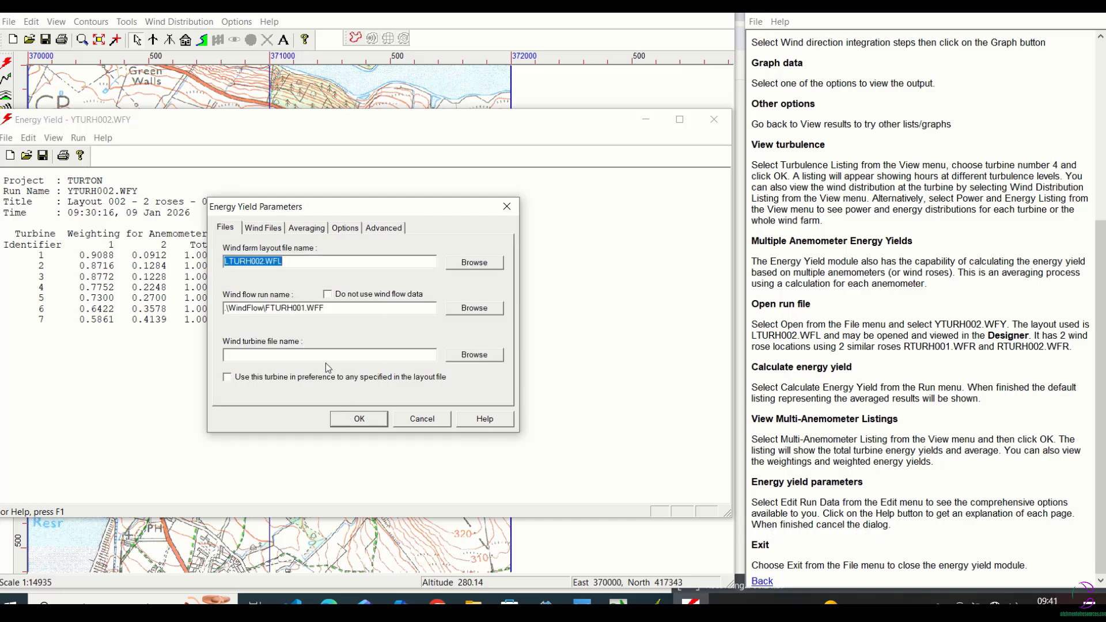
pyautogui.click(359, 419)
# Open the Energy Yield help and read the Run Data Parameters topic under Using the Energy Yield Module.
pyautogui.click(81, 156)
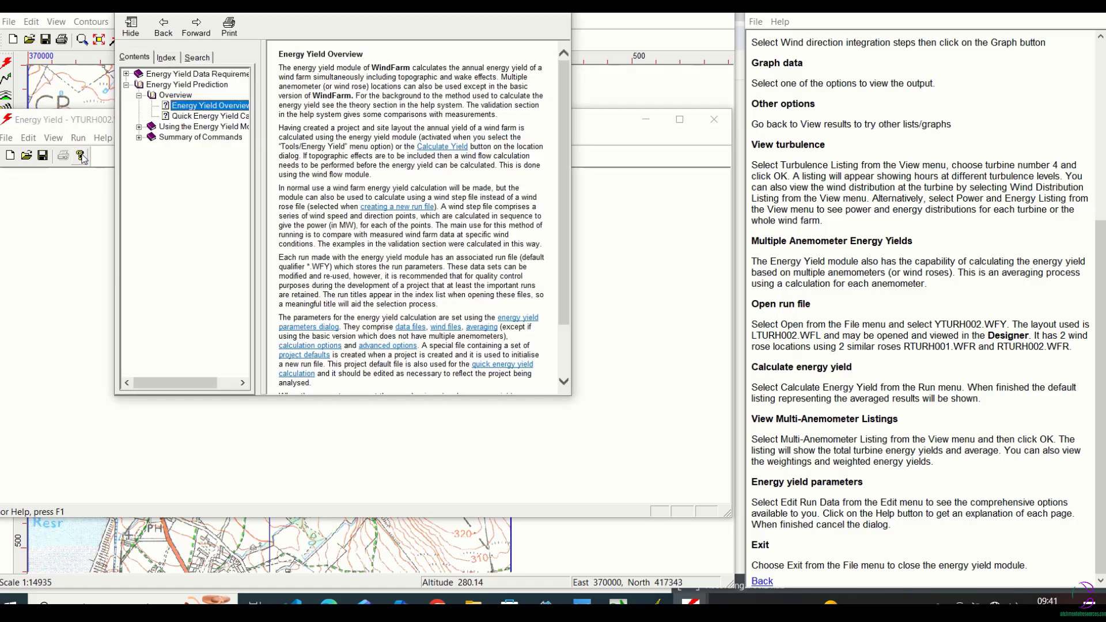
pyautogui.click(139, 127)
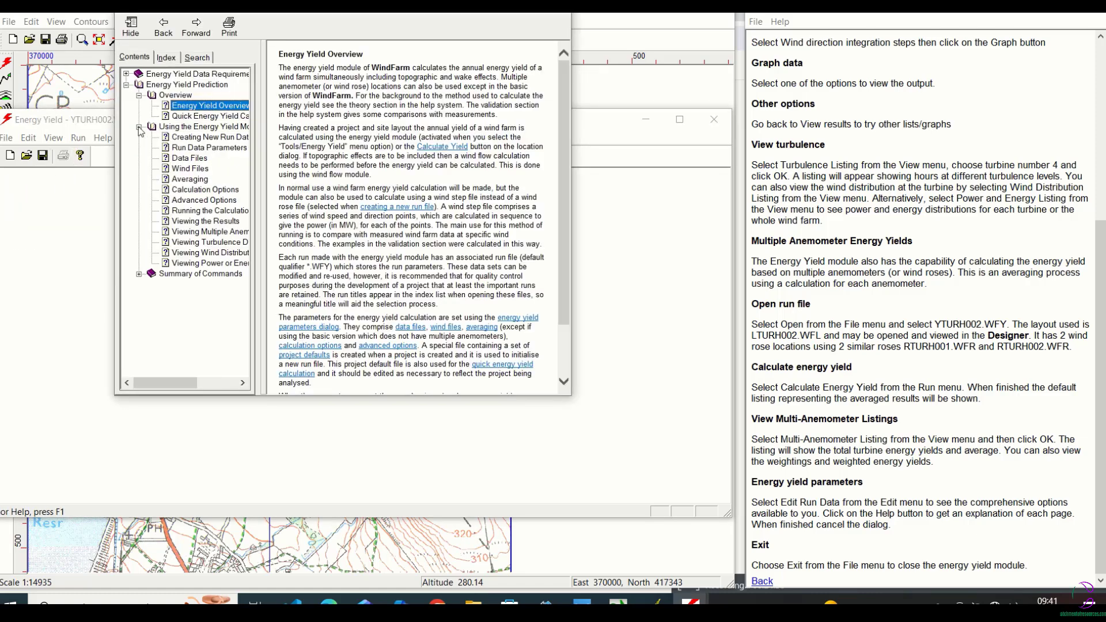
pyautogui.click(182, 150)
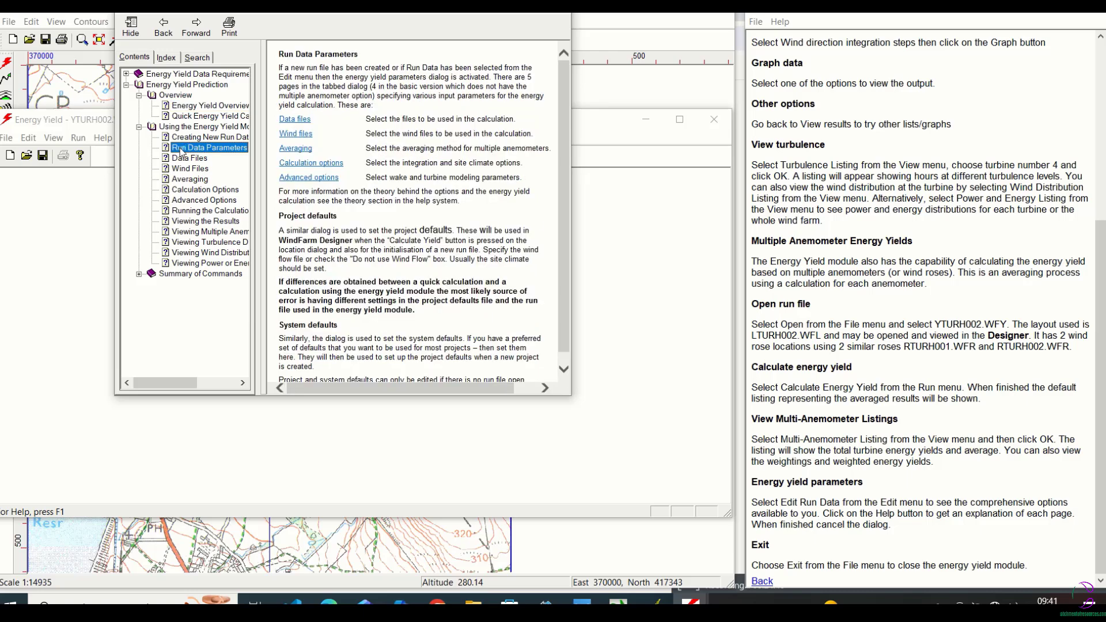
pyautogui.scroll(-1, 561, 123)
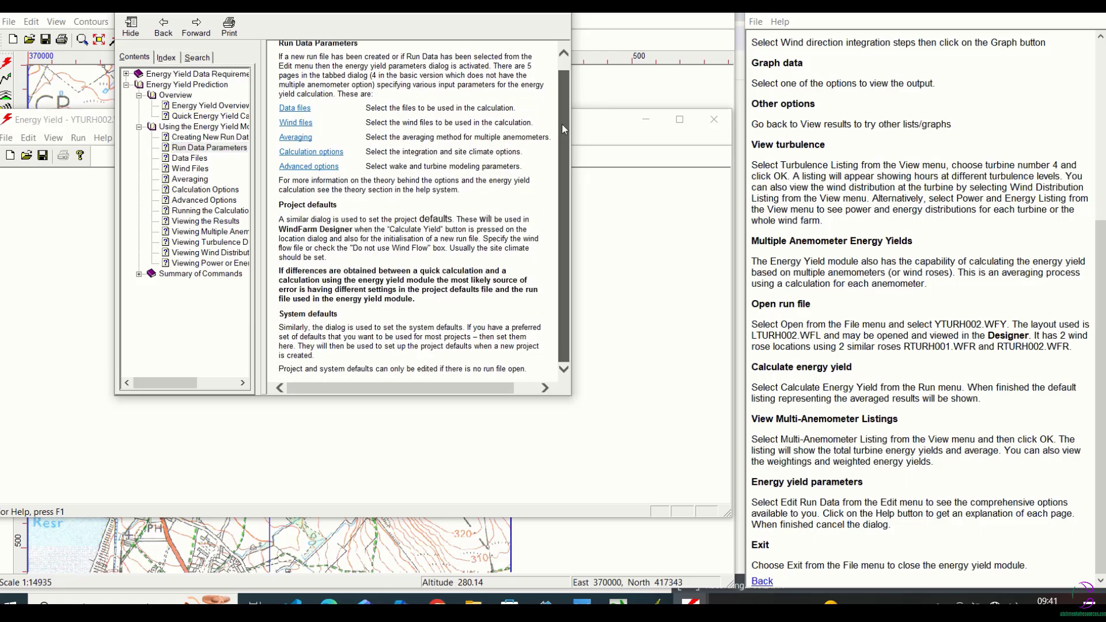
# Read the linked help pages on data files, wind files, averaging, calculation options and advanced options, returning to Run Data Parameters.
pyautogui.click(295, 115)
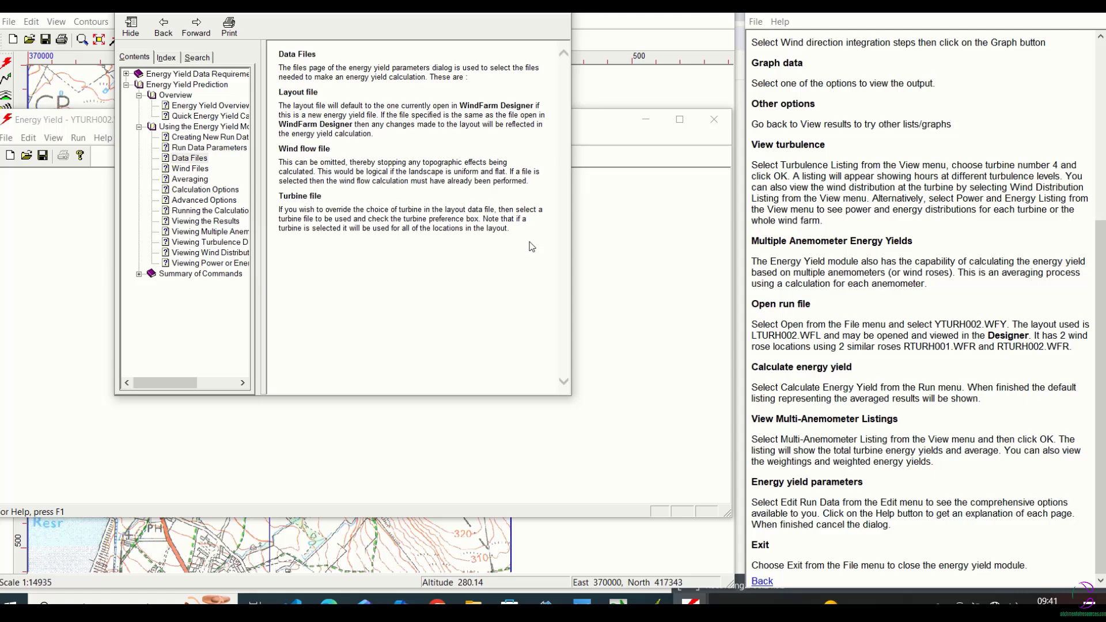
pyautogui.click(164, 26)
pyautogui.click(291, 138)
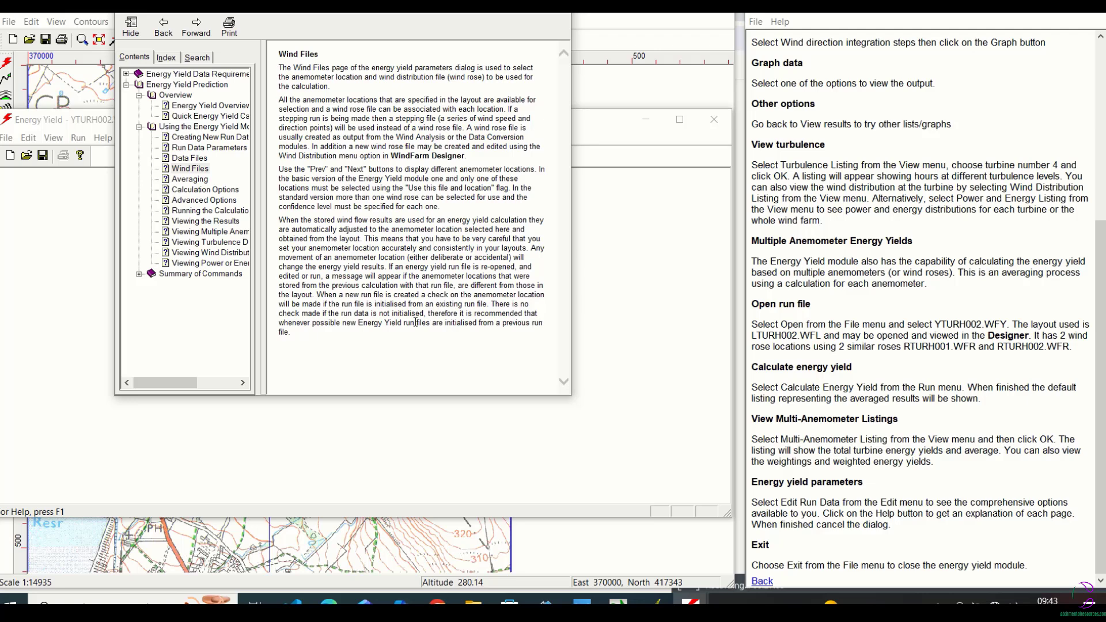
pyautogui.click(163, 26)
pyautogui.click(281, 149)
pyautogui.click(163, 26)
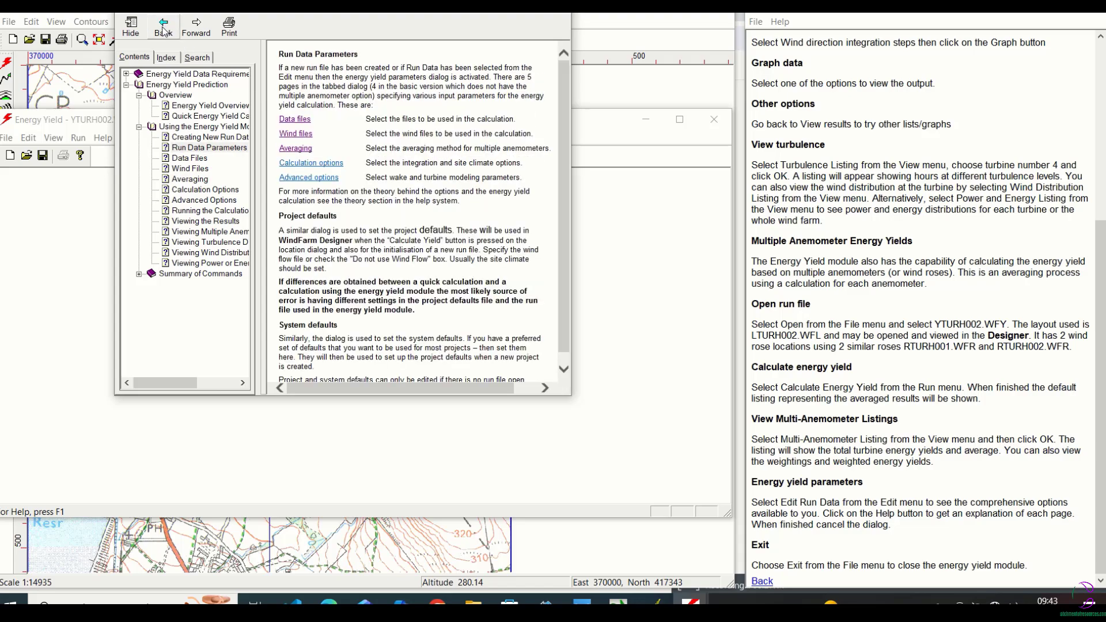
pyautogui.click(295, 166)
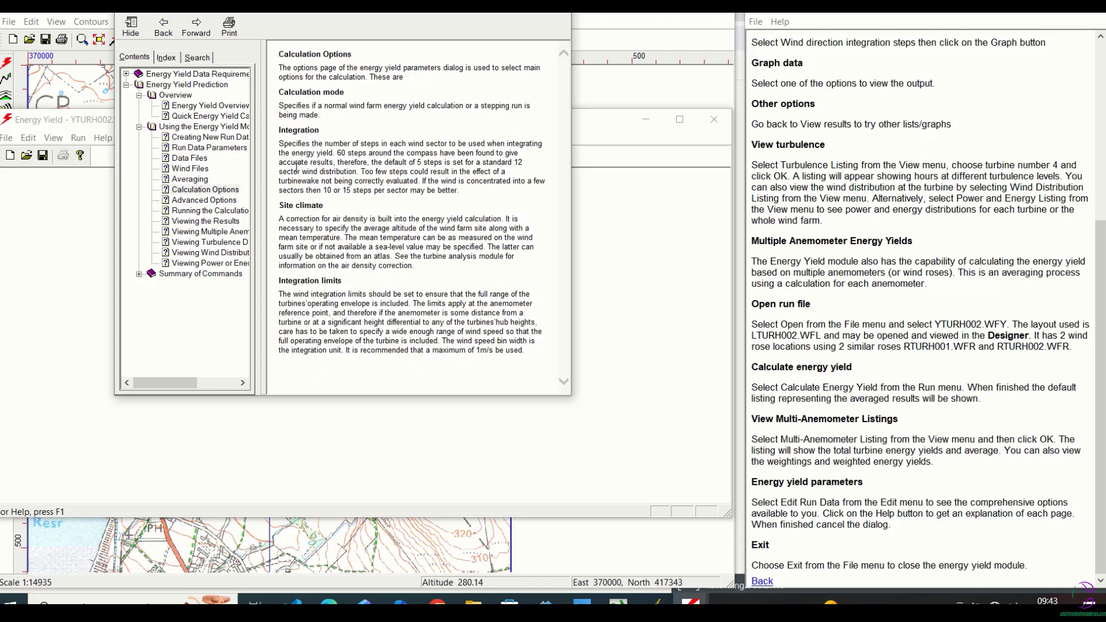
pyautogui.click(163, 26)
pyautogui.click(303, 177)
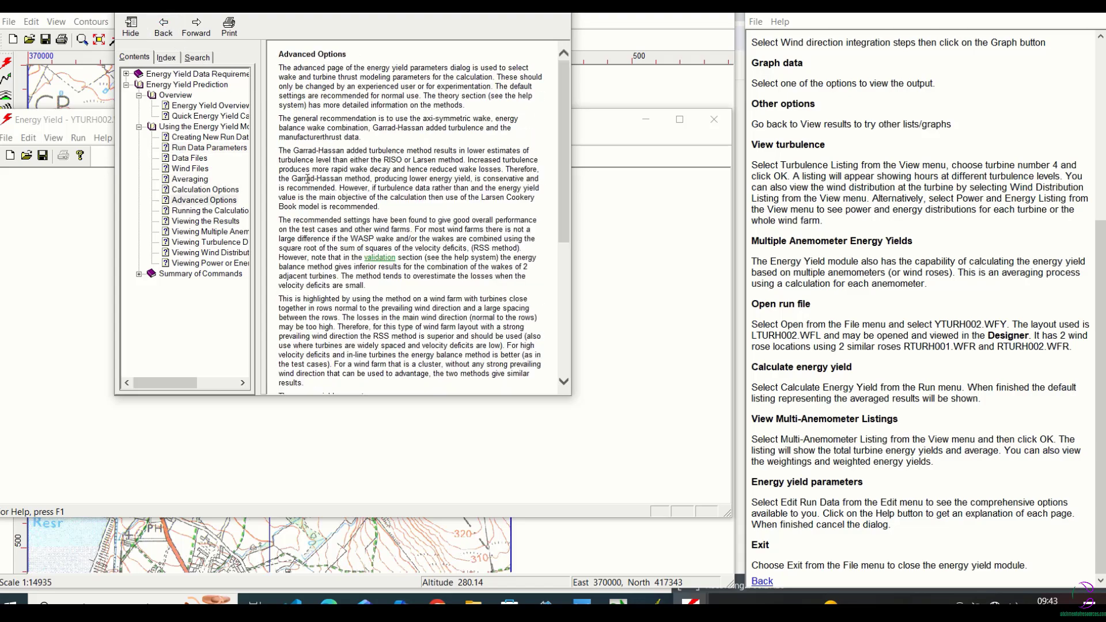
pyautogui.click(164, 26)
# Go back to the Energy Yield Overview help page and revisit the Data Files and Wind Files topics.
pyautogui.click(140, 85)
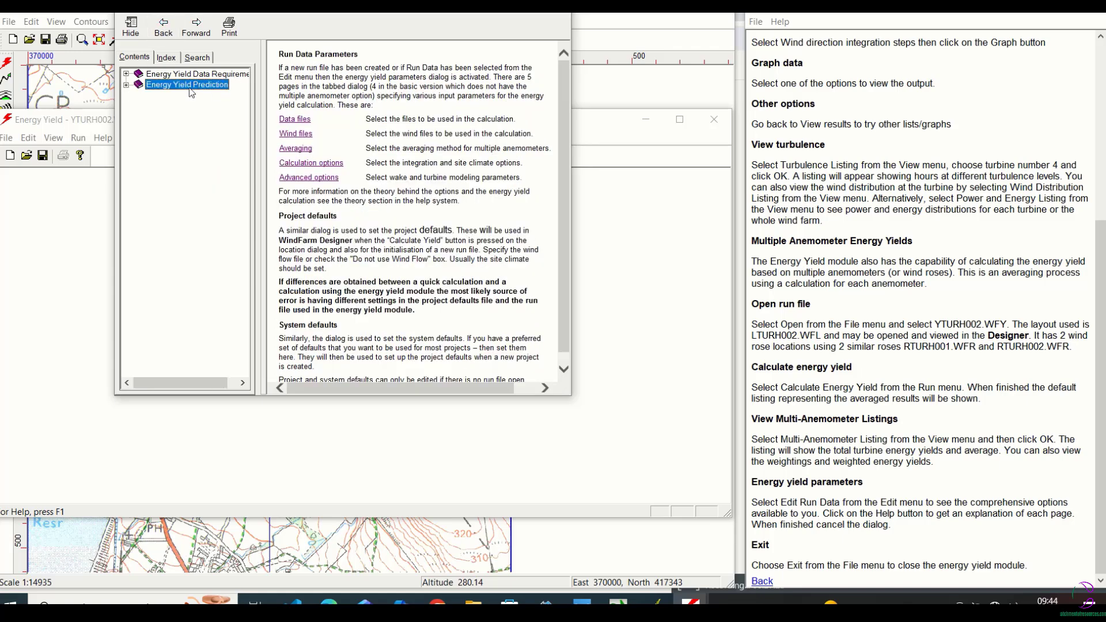
pyautogui.click(164, 26)
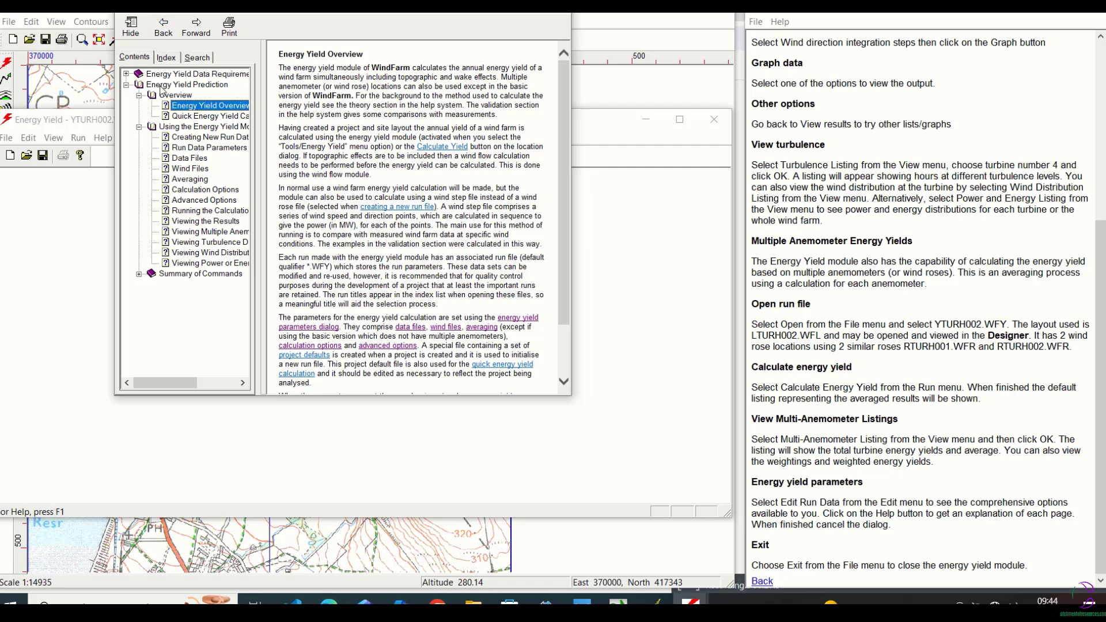
pyautogui.click(189, 141)
pyautogui.click(190, 159)
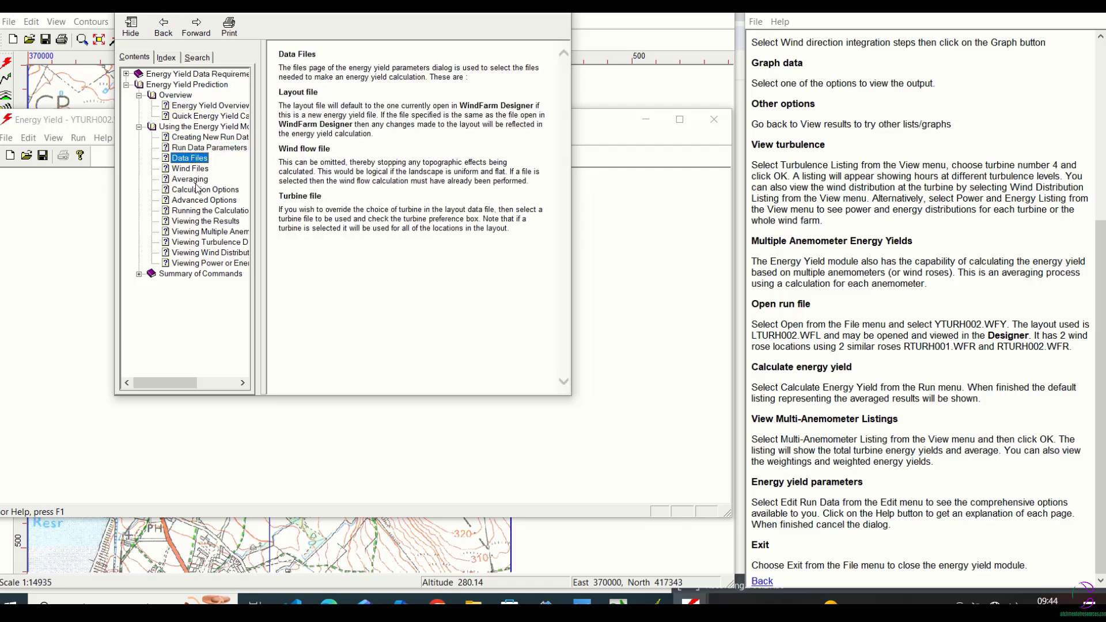
pyautogui.click(190, 169)
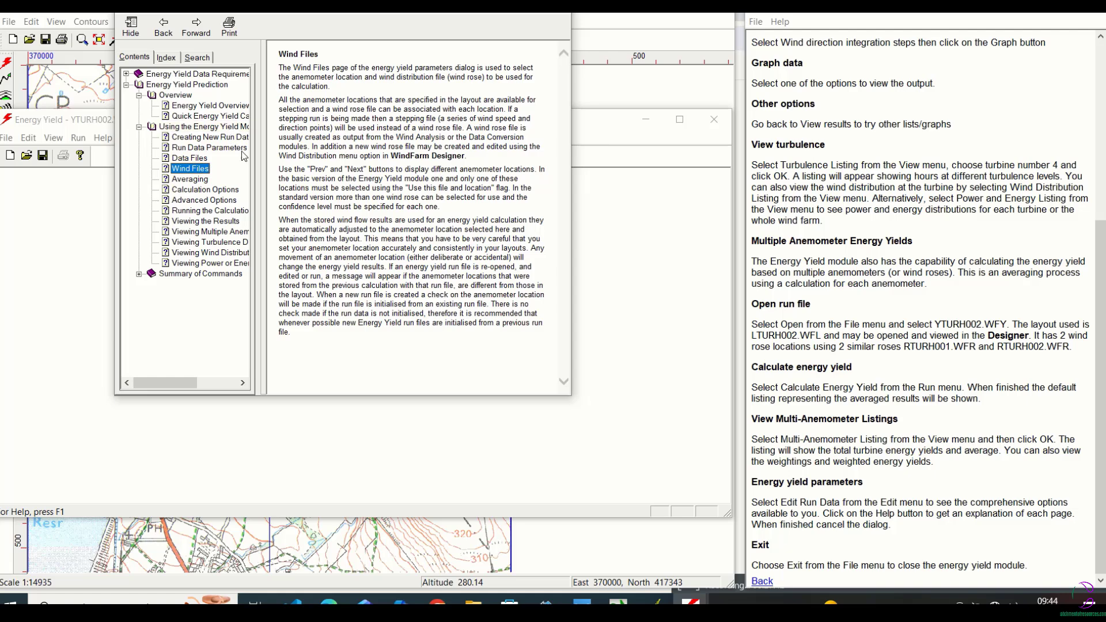
# Close the help and exit the energy yield module without saving changes to YTURH002.WFY.
pyautogui.click(555, 9)
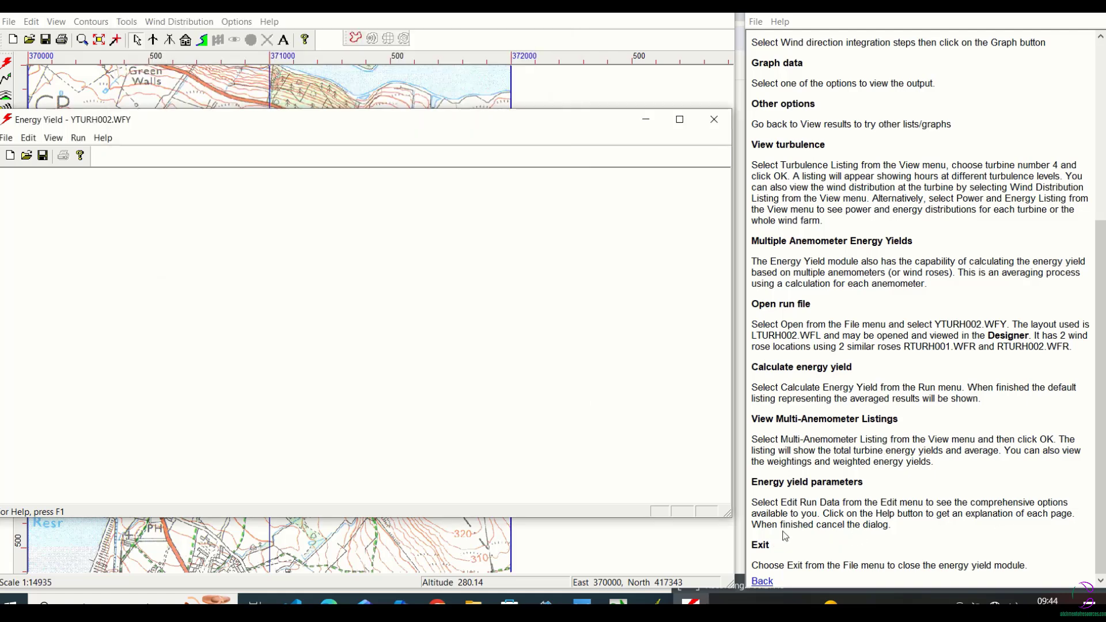
pyautogui.click(713, 119)
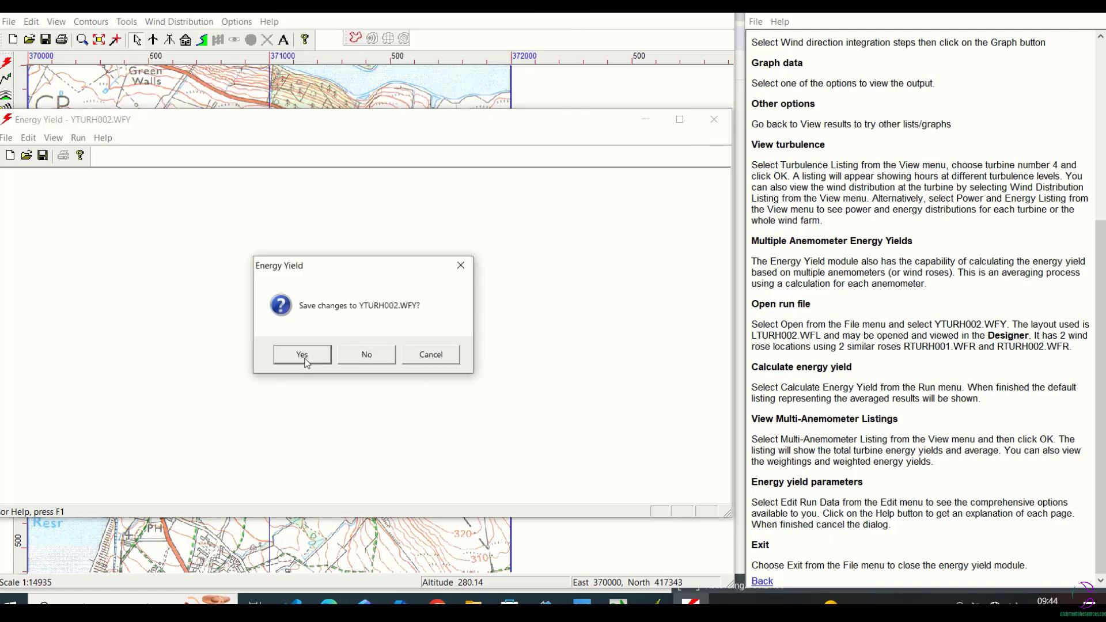
pyautogui.click(377, 356)
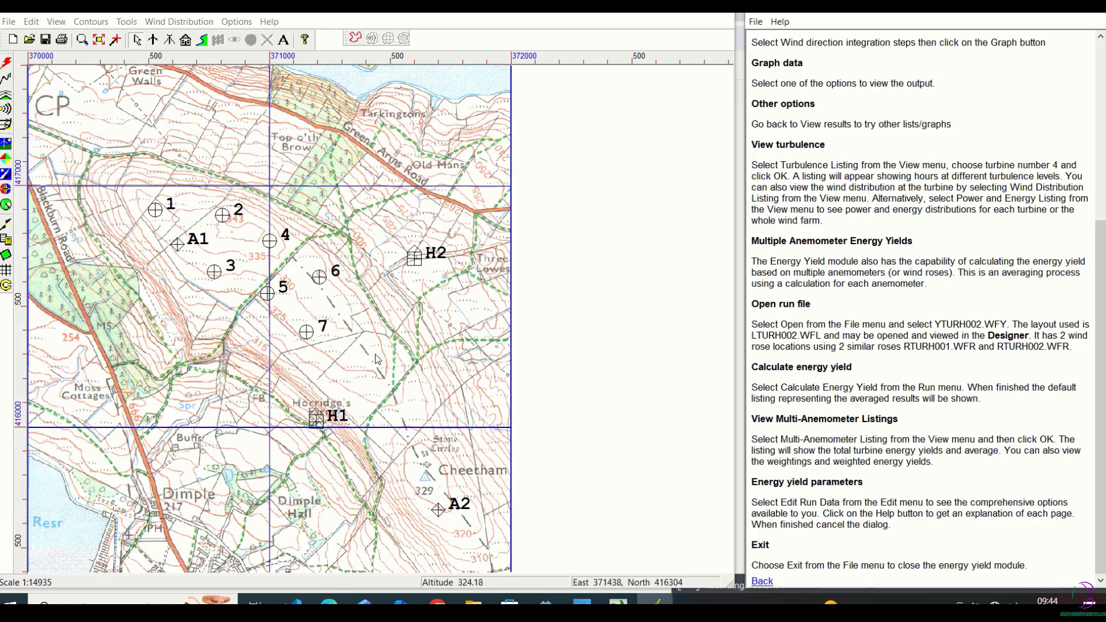